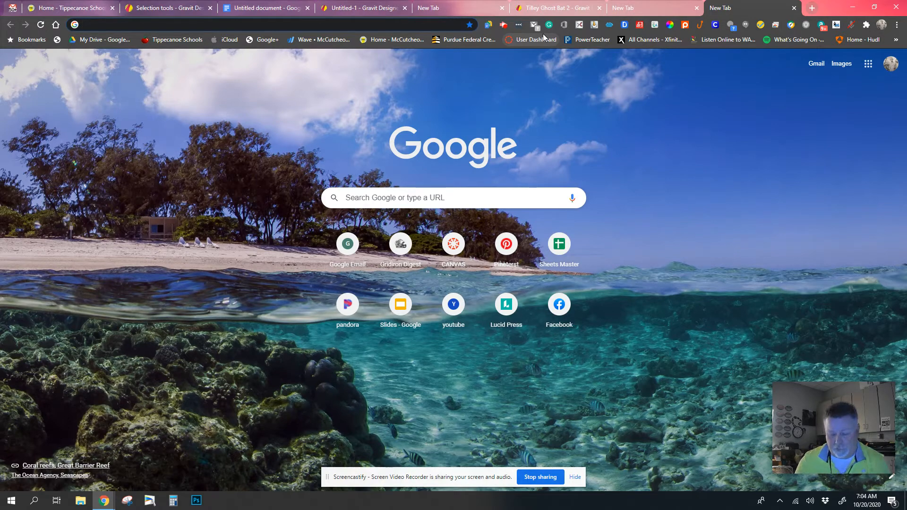
# Search the web for "gravit designer" and open the official designer.io website from the results
pyautogui.write('grac')
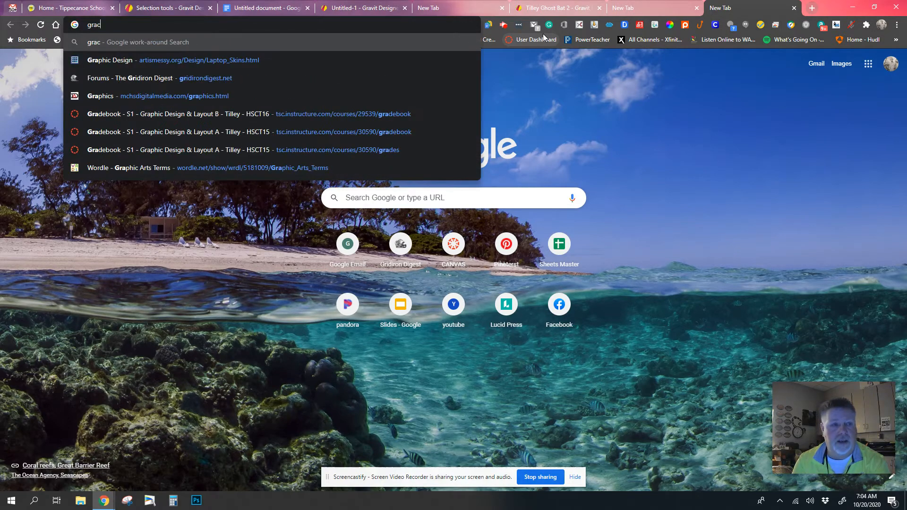
pyautogui.press('BackSpace')
pyautogui.write('ve')
pyautogui.press('BackSpace')
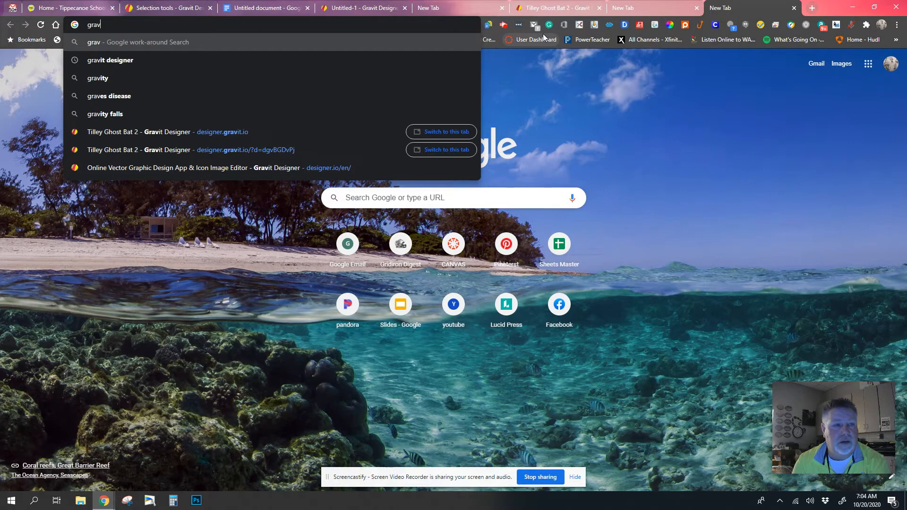
pyautogui.write('it designer')
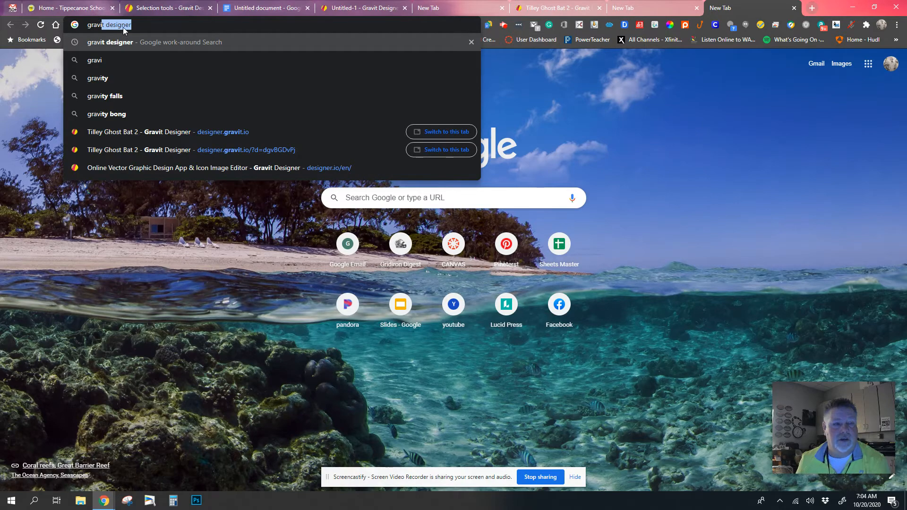
pyautogui.press('Return')
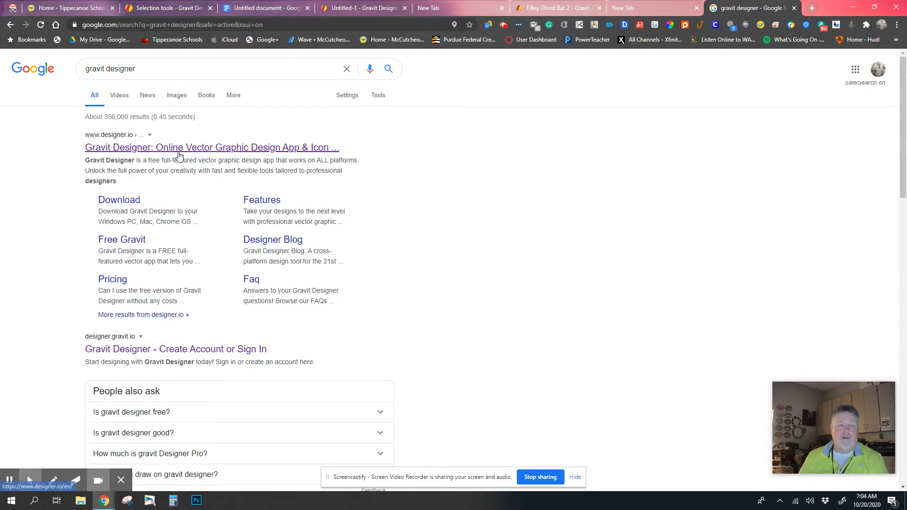
pyautogui.click(179, 150)
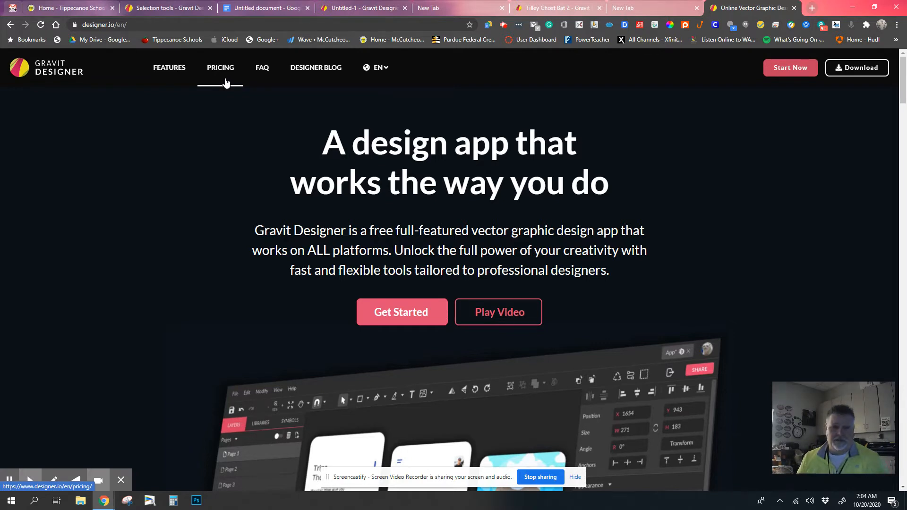
# Start the online version of Gravit Designer and create a new design with the Flyer (5x7 in) paper size
pyautogui.click(782, 70)
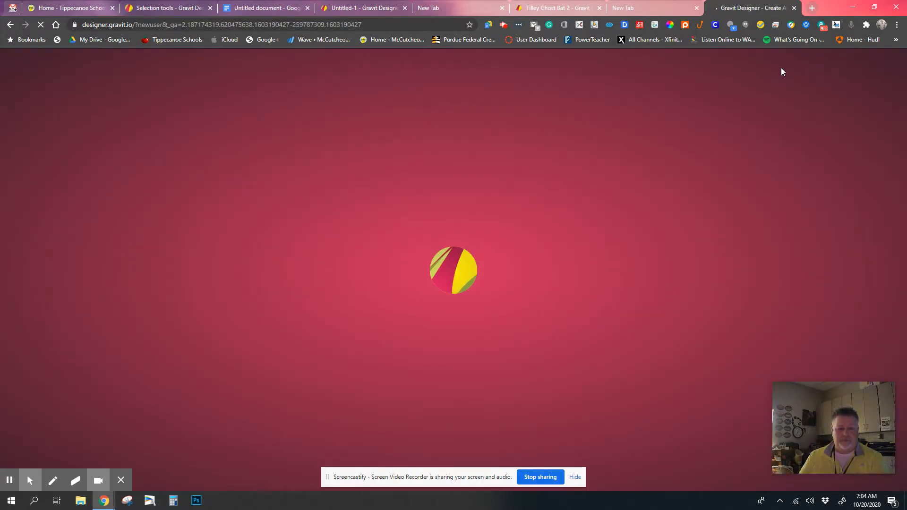
pyautogui.moveTo(32, 480)
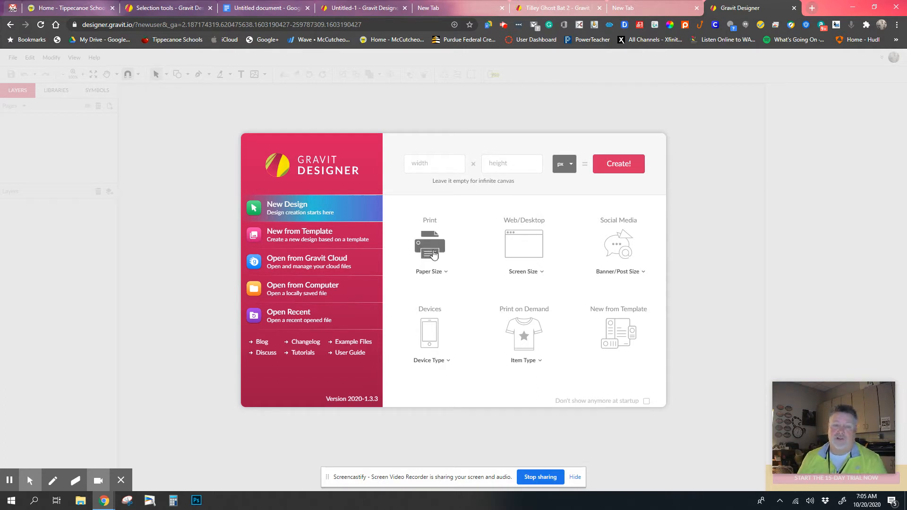
pyautogui.click(429, 271)
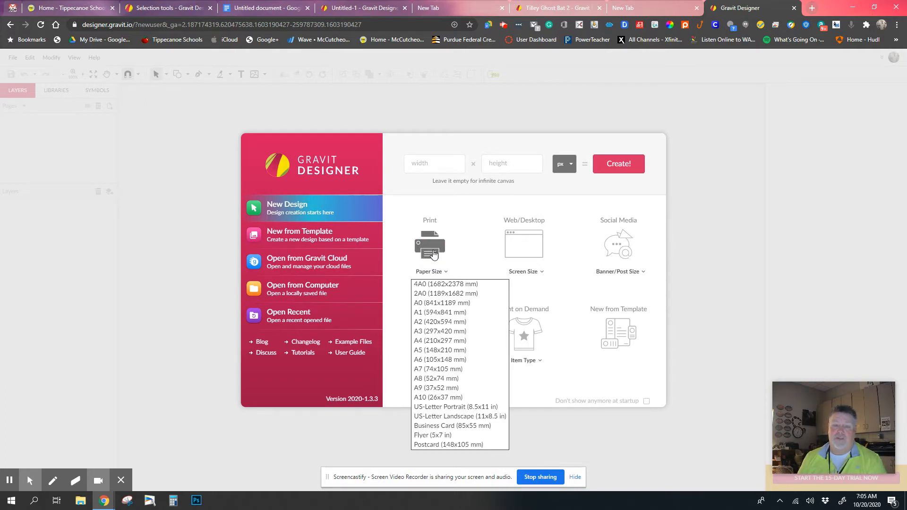
pyautogui.click(456, 435)
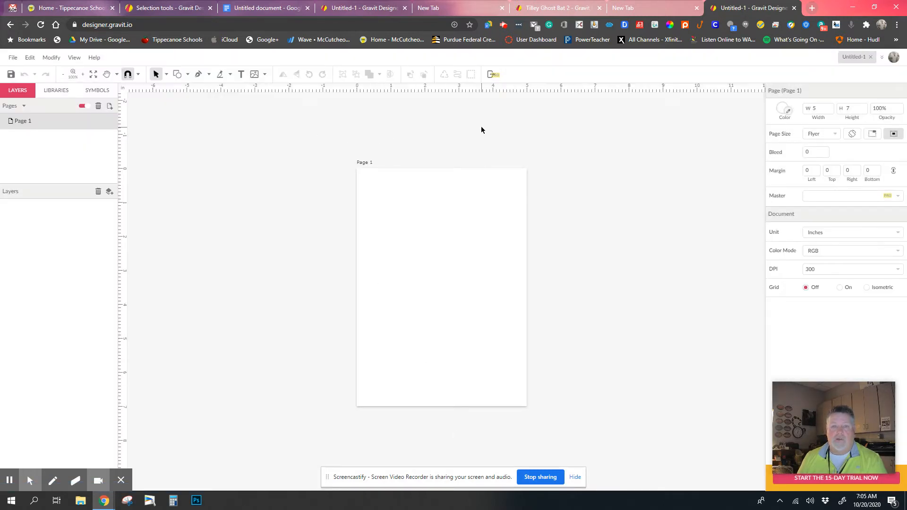
pyautogui.click(56, 59)
pyautogui.click(74, 58)
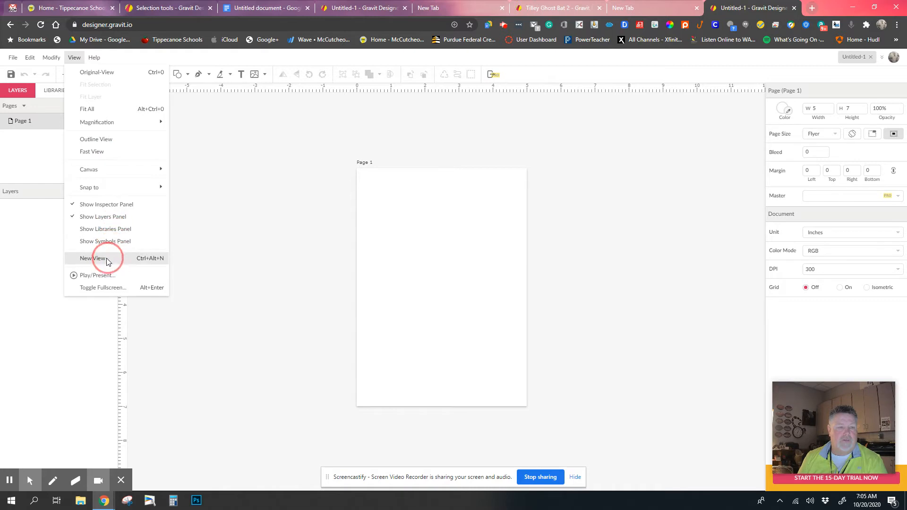
pyautogui.click(102, 57)
pyautogui.click(28, 57)
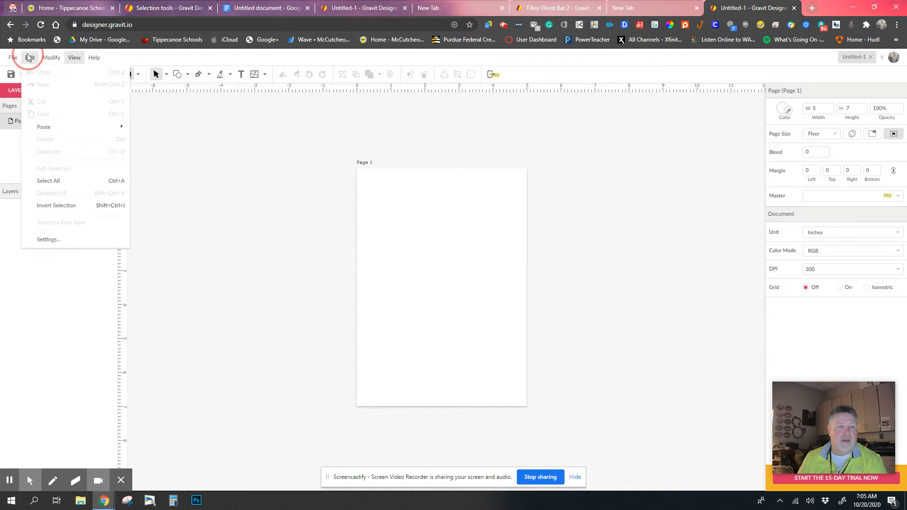
pyautogui.click(51, 57)
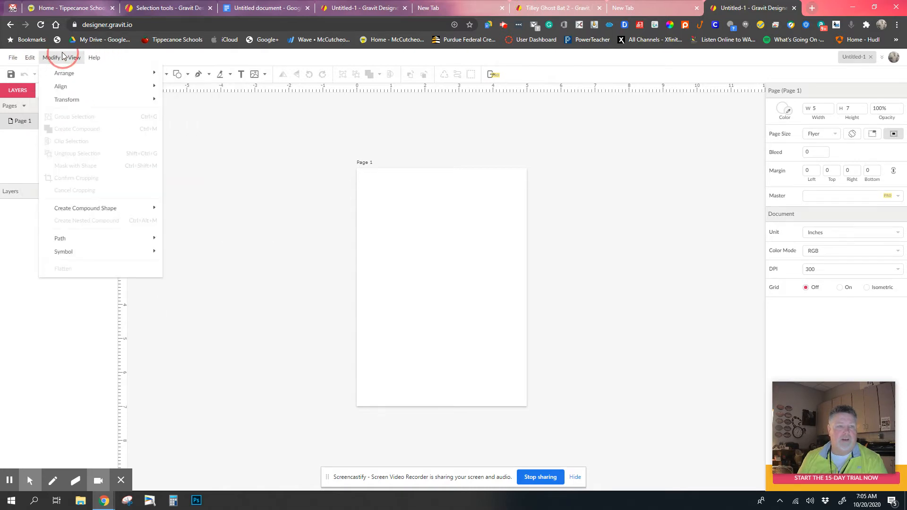
pyautogui.click(73, 57)
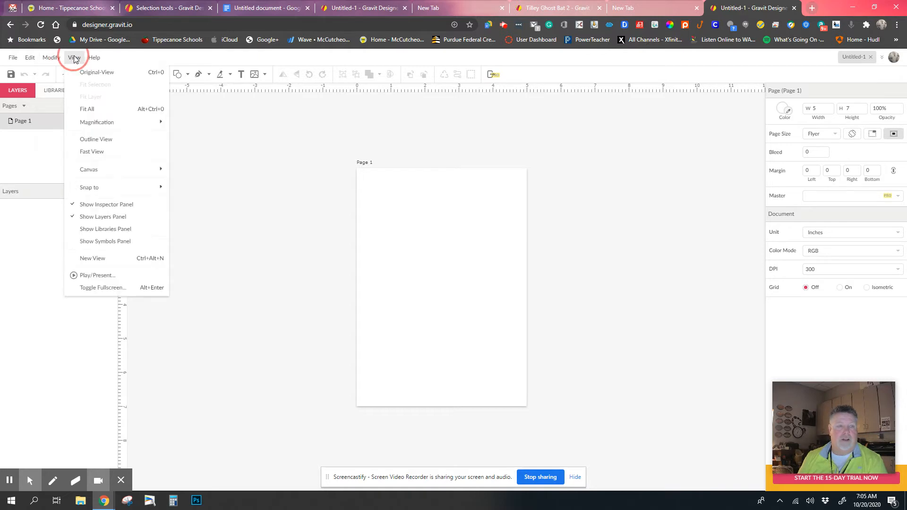
pyautogui.click(94, 57)
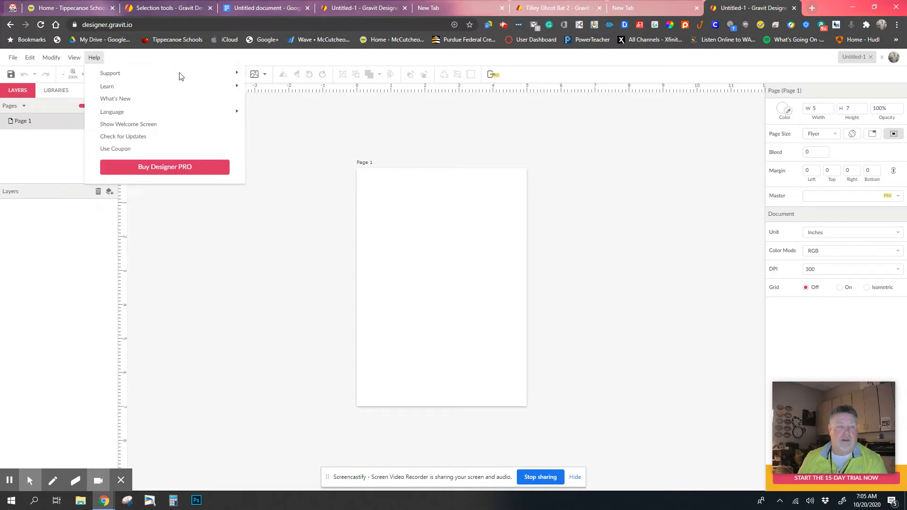
pyautogui.click(350, 132)
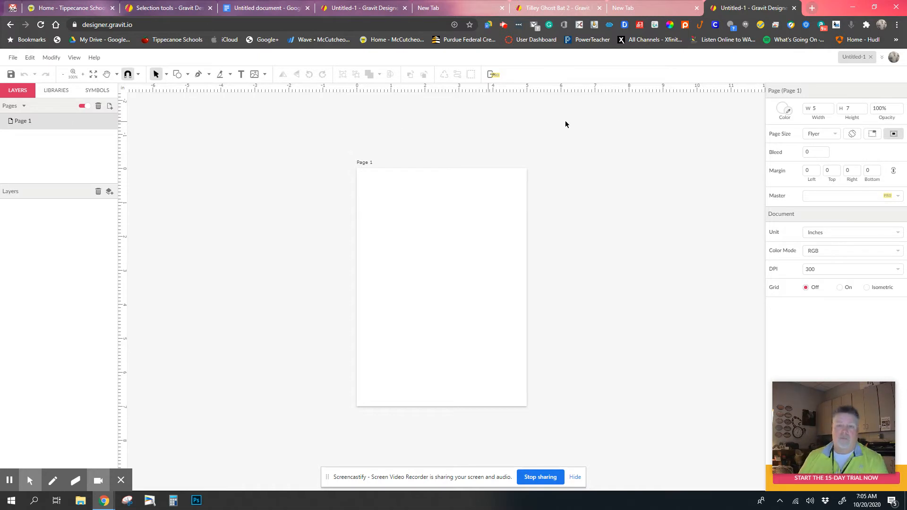
# Switch the page to landscape orientation and draw a circle about 3 in wide near its middle with the Ellipse tool
pyautogui.click(851, 136)
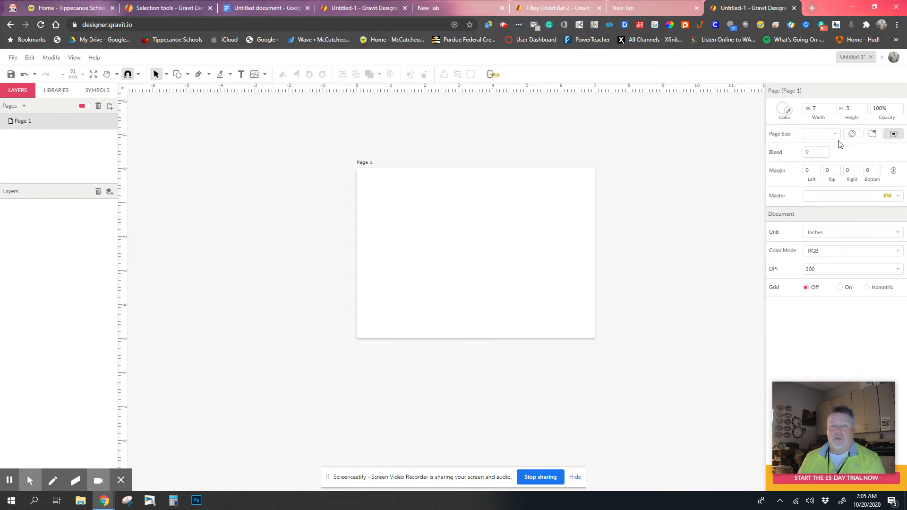
pyautogui.click(181, 75)
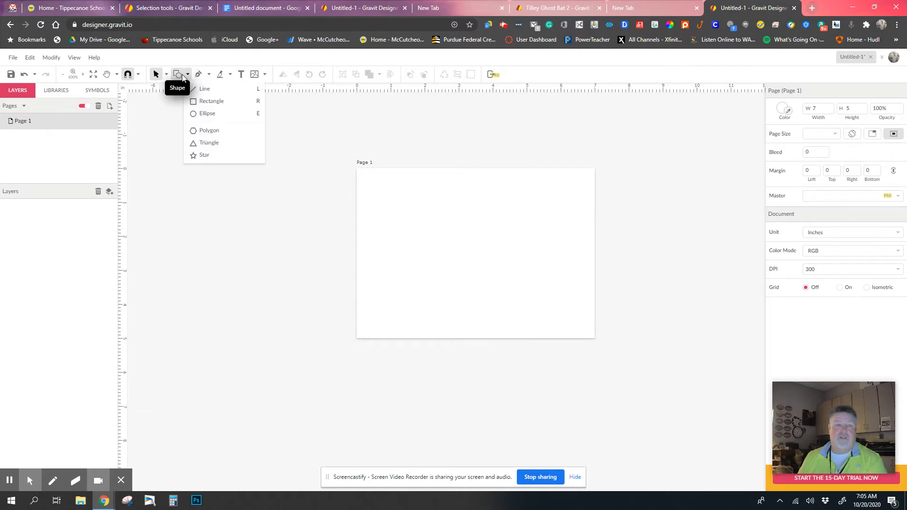
pyautogui.click(204, 112)
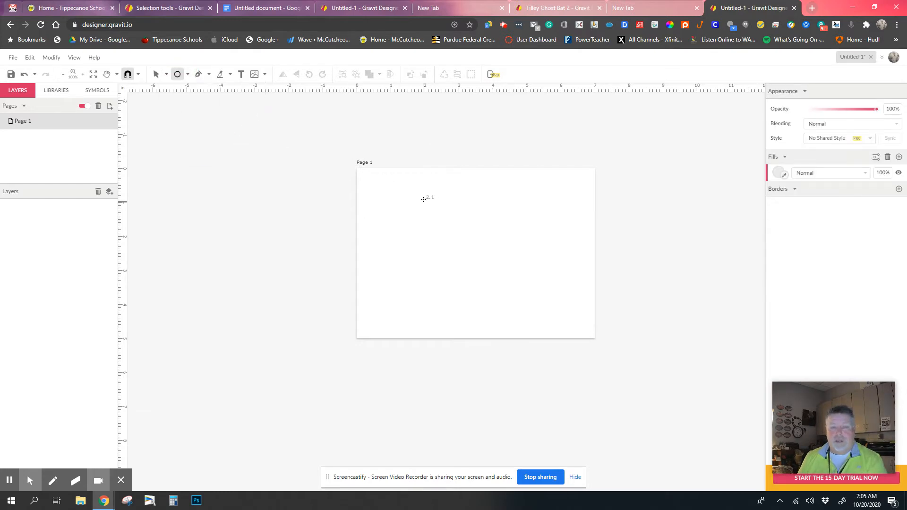
pyautogui.moveTo(423, 199); pyautogui.dragTo(520, 301)
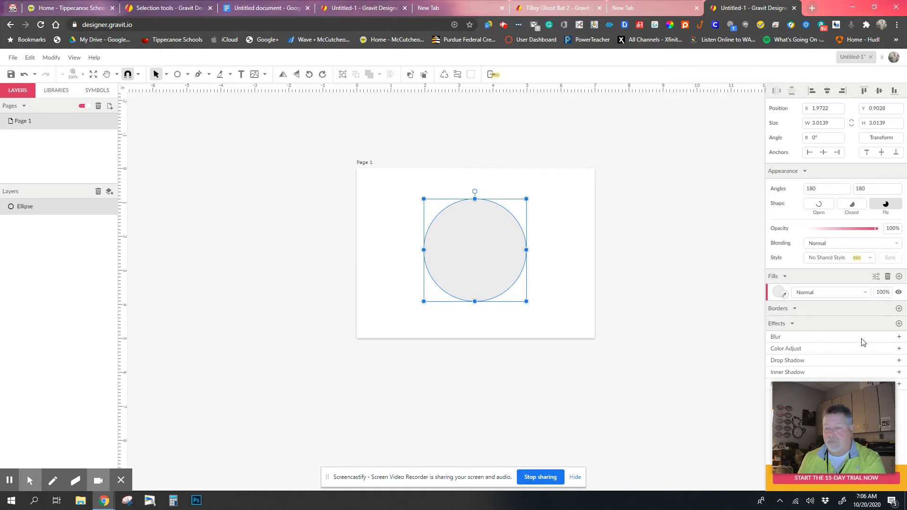
# Fill the circle with the purple preset color #9900FF
pyautogui.moveTo(857, 385)
pyautogui.moveTo(864, 392); pyautogui.dragTo(746, 421)
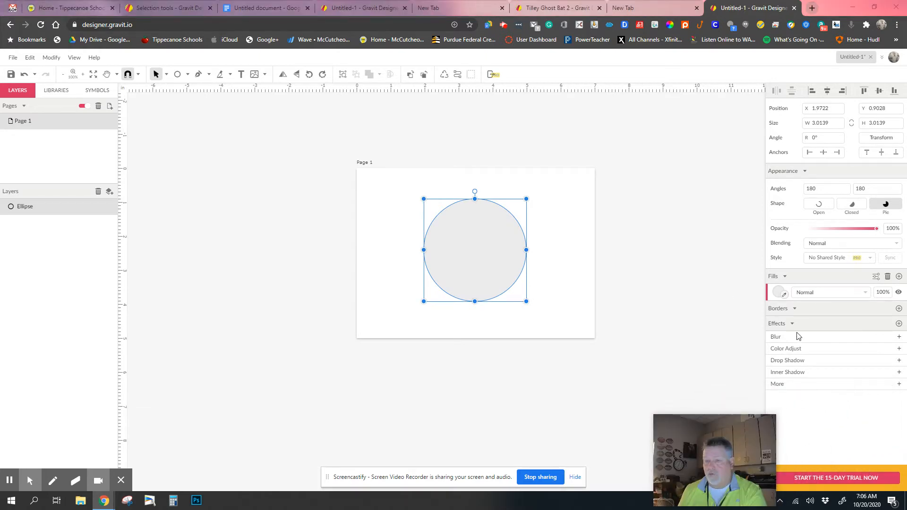
pyautogui.click(779, 293)
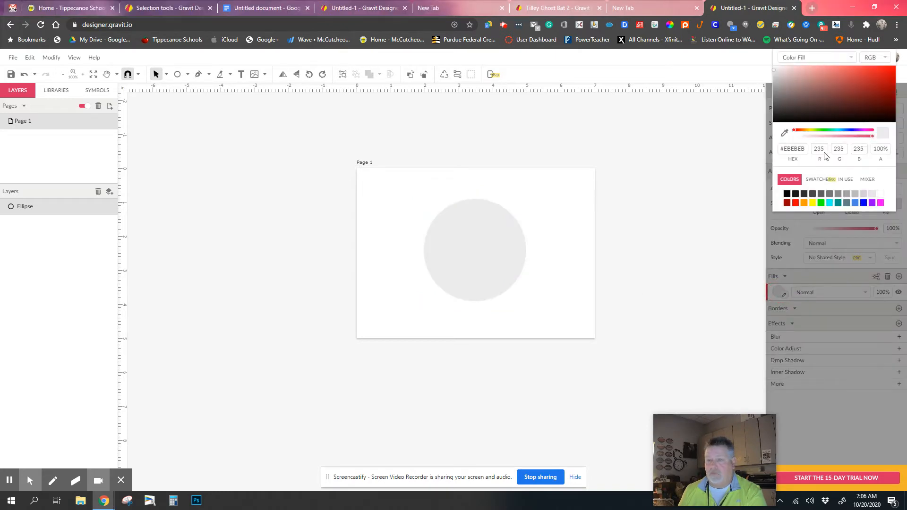
pyautogui.click(872, 204)
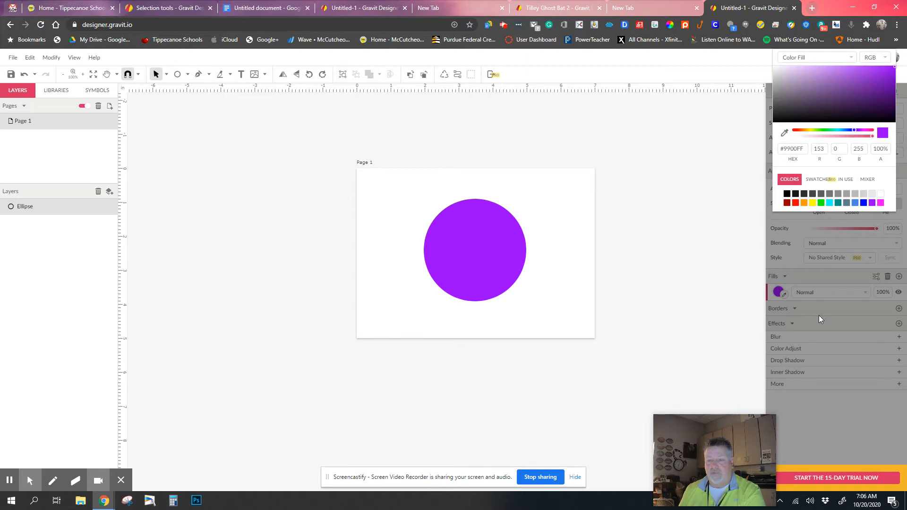
pyautogui.click(783, 310)
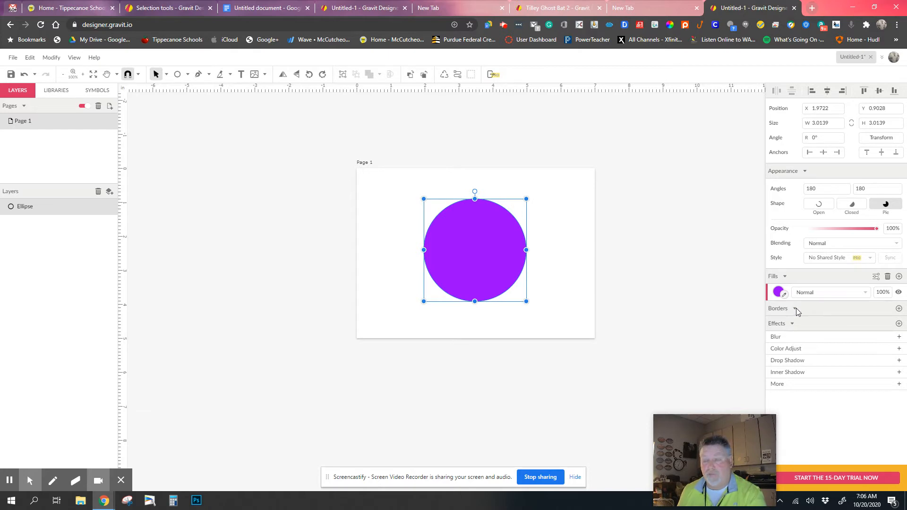
# Add a gray #A2A2A2 border to the circle and set its width to 3 pt
pyautogui.click(899, 309)
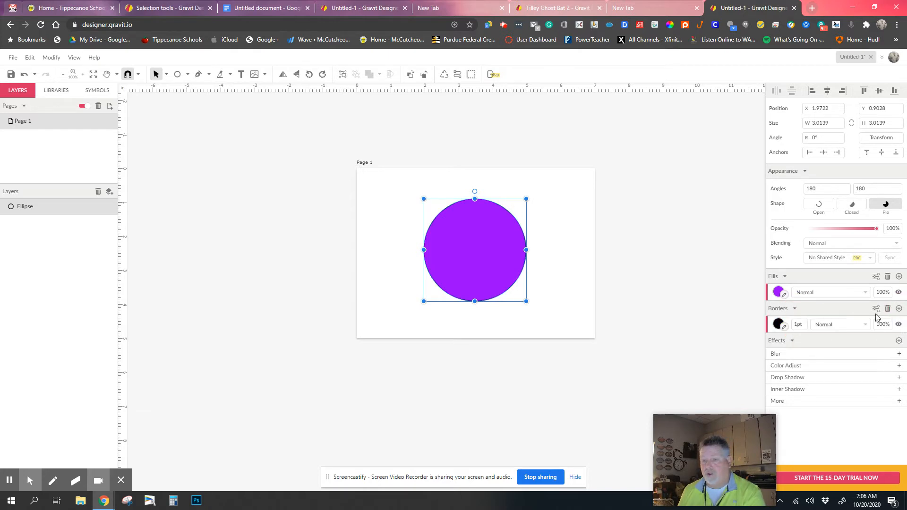
pyautogui.click(780, 325)
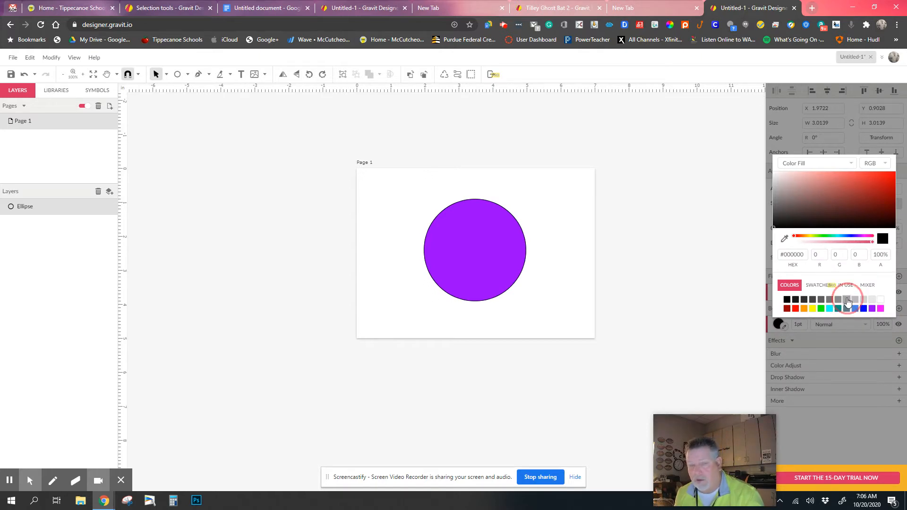
pyautogui.click(846, 300)
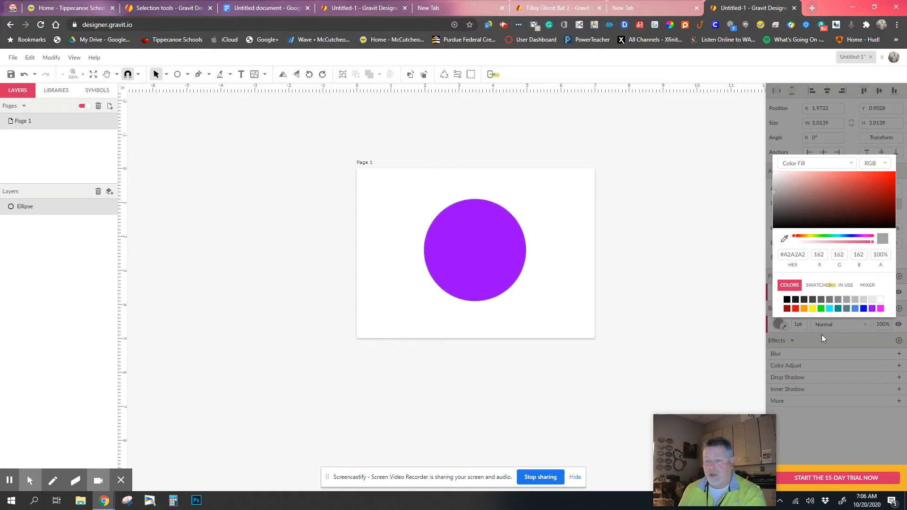
pyautogui.click(798, 325)
pyautogui.click(800, 325)
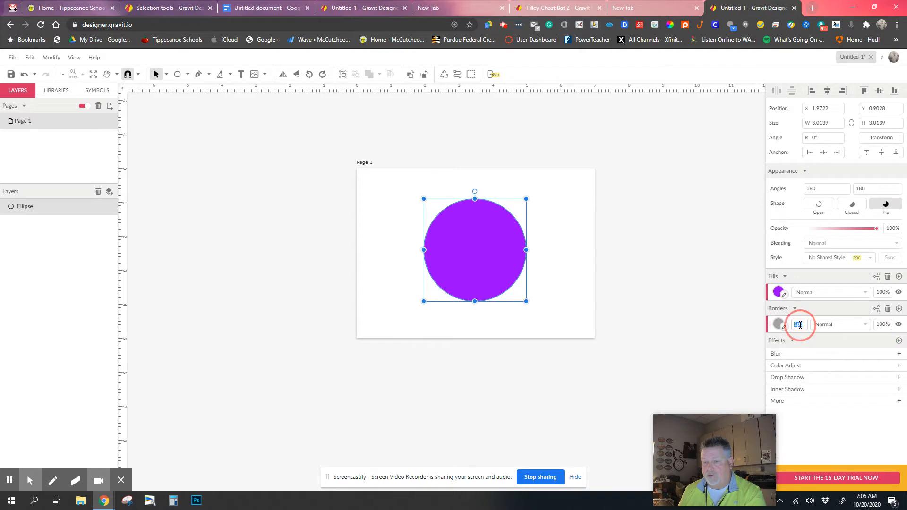
pyautogui.write('30')
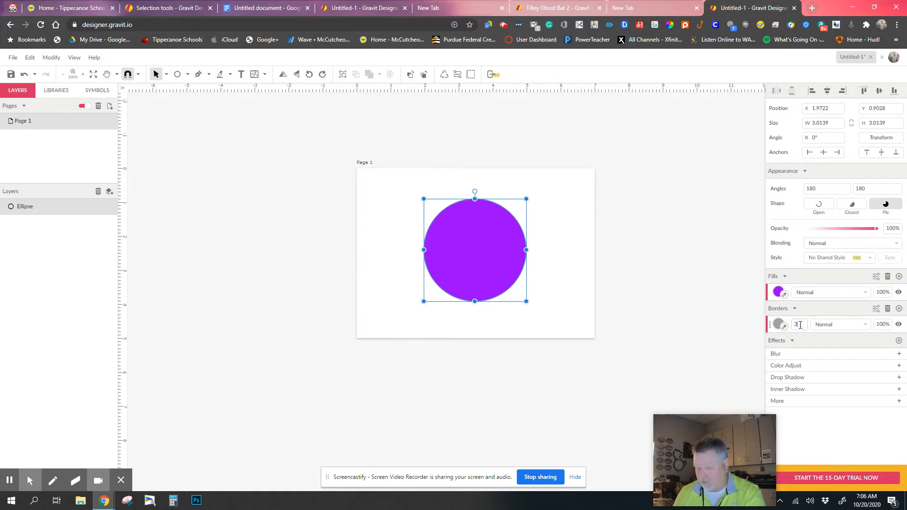
pyautogui.click(440, 126)
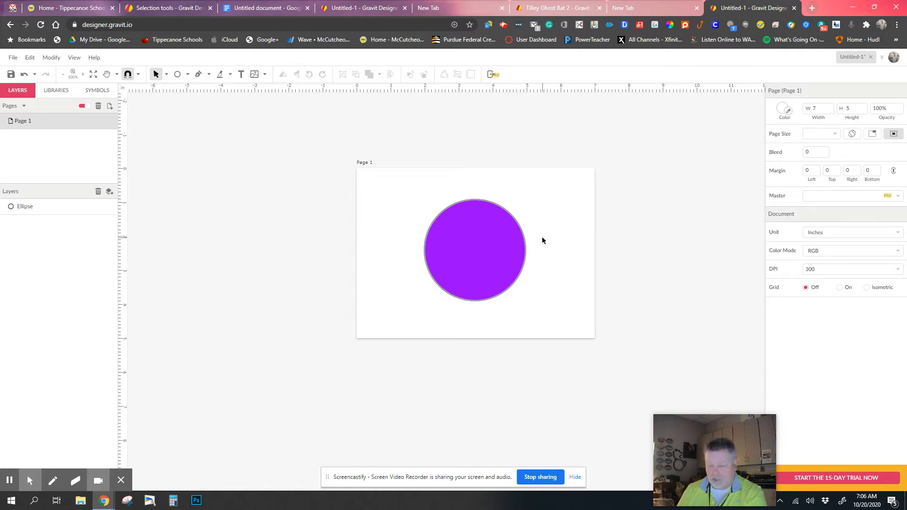
# Move the circle slightly up and to the right on the page, to about X 2.24, Y 0.81 in
pyautogui.hotkey('ctrl', '+')
pyautogui.hotkey('ctrl', '+')
pyautogui.hotkey('ctrl', '+')
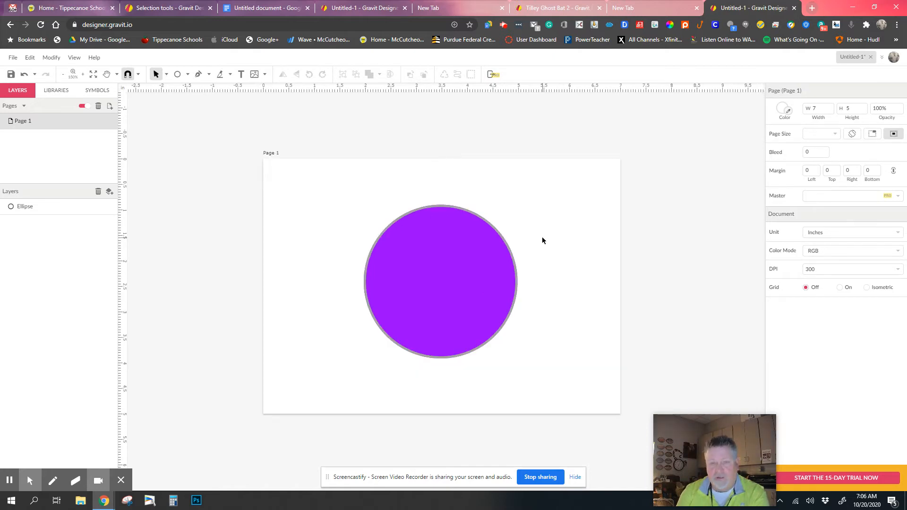
pyautogui.hotkey('ctrl', '-')
pyautogui.hotkey('ctrl', '-')
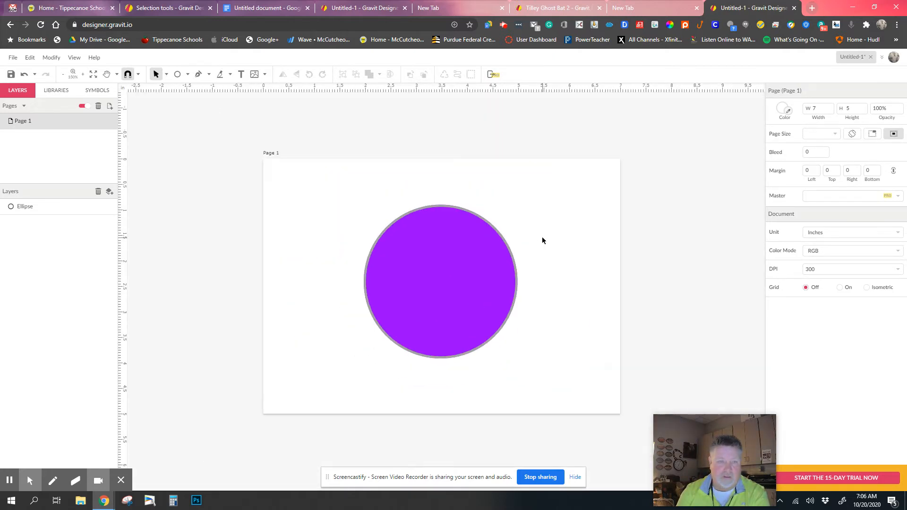
pyautogui.hotkey('ctrl', '+')
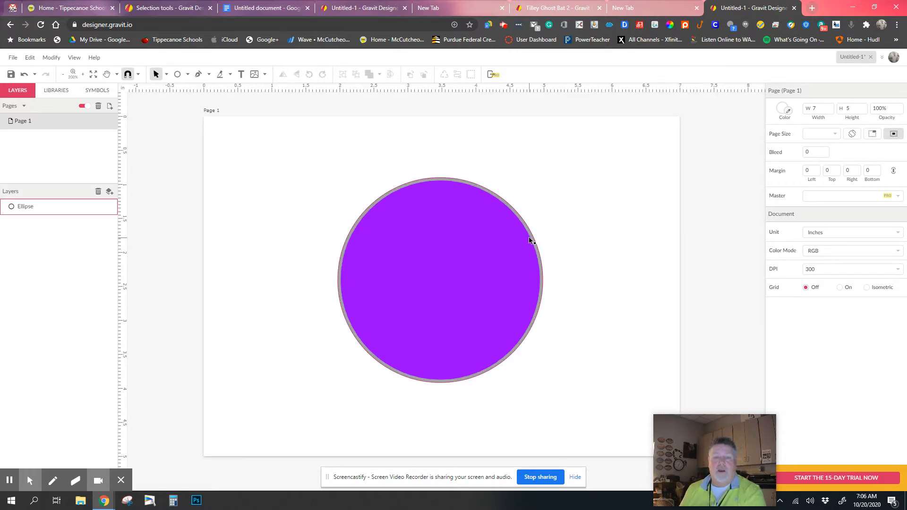
pyautogui.moveTo(502, 241); pyautogui.dragTo(519, 235)
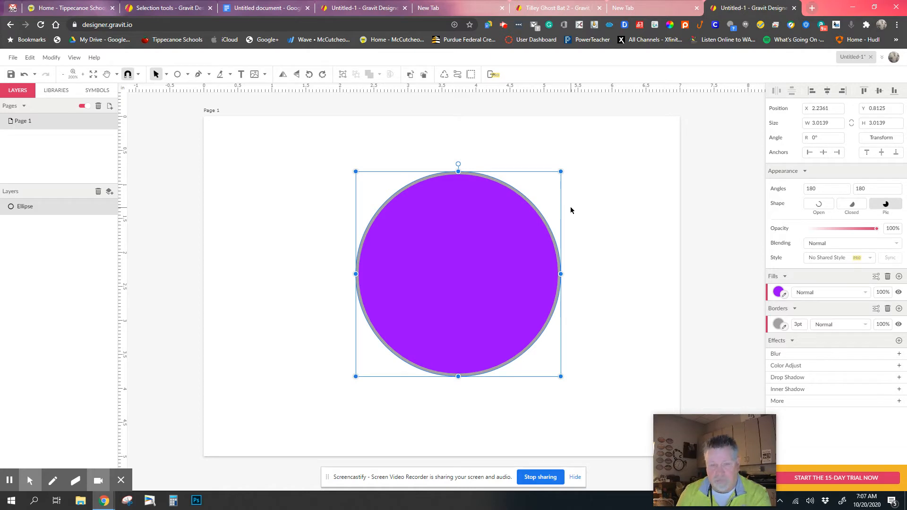
# Convert the circle to a path and add four anchor points along its lower edge, two on each side of the bottom anchor
pyautogui.hotkey('ctrl', 'shift', 'p')
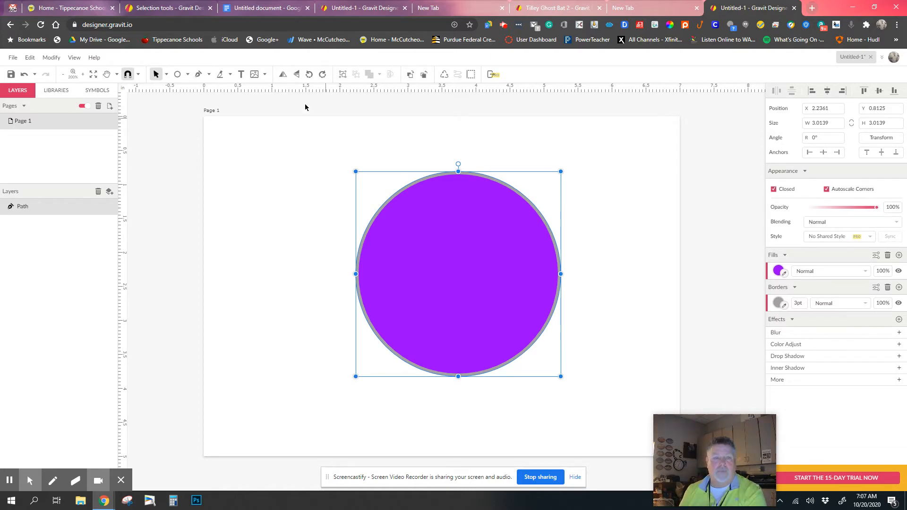
pyautogui.click(166, 74)
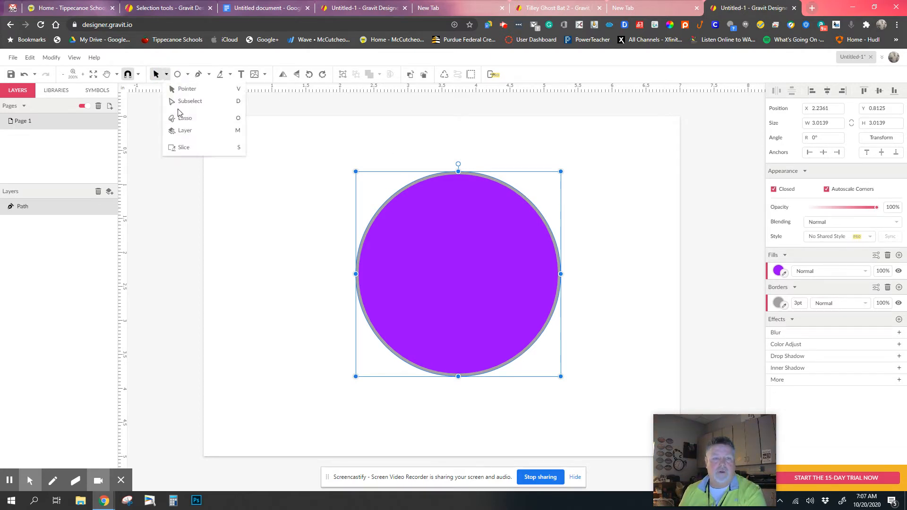
pyautogui.moveTo(181, 104)
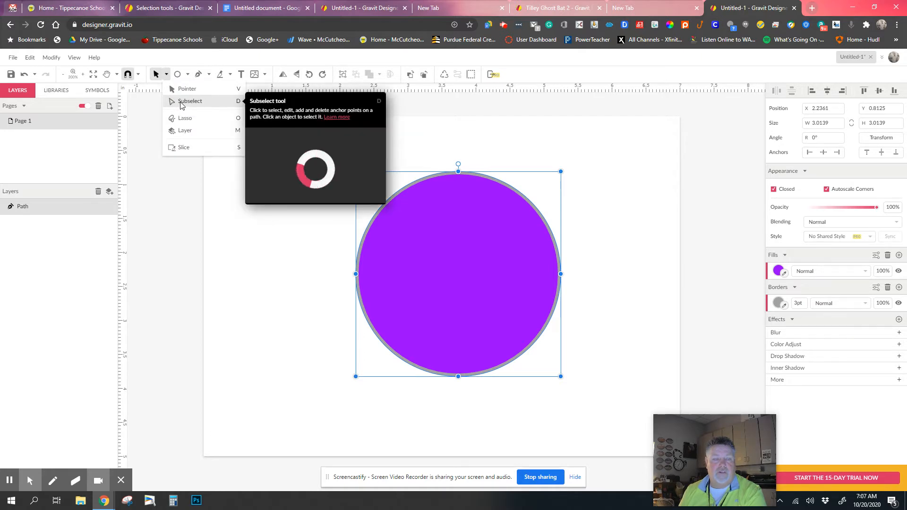
pyautogui.click(188, 101)
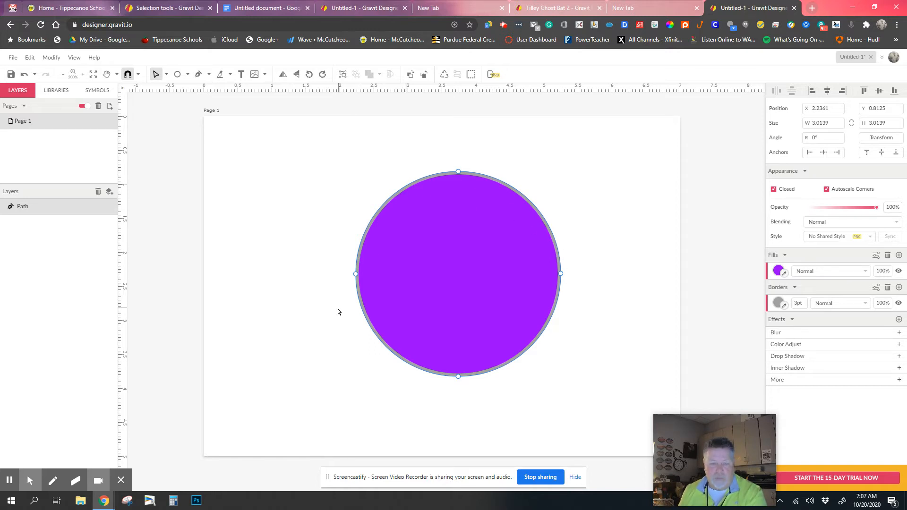
pyautogui.click(373, 332)
pyautogui.click(404, 362)
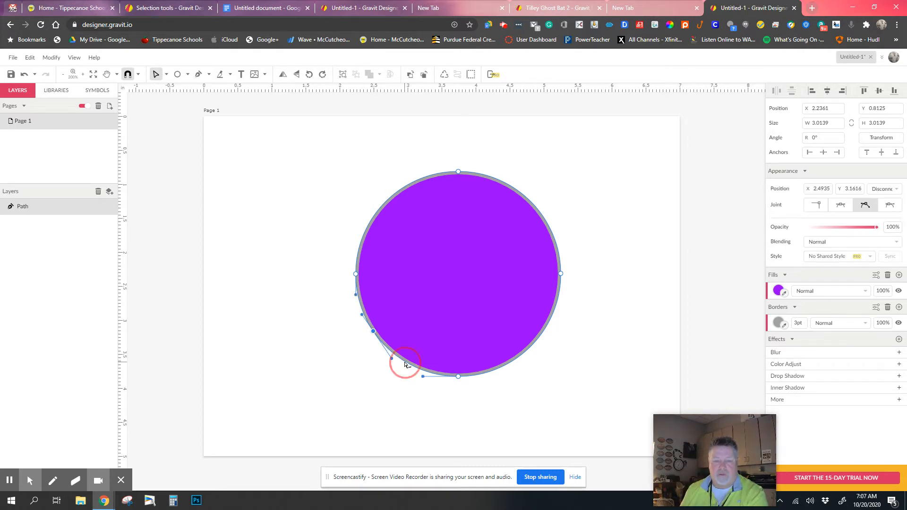
pyautogui.click(498, 367)
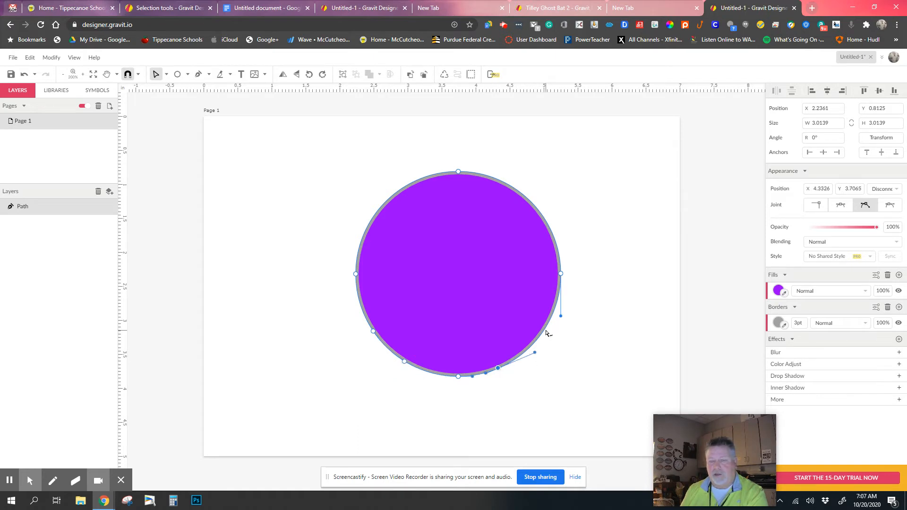
pyautogui.click(546, 329)
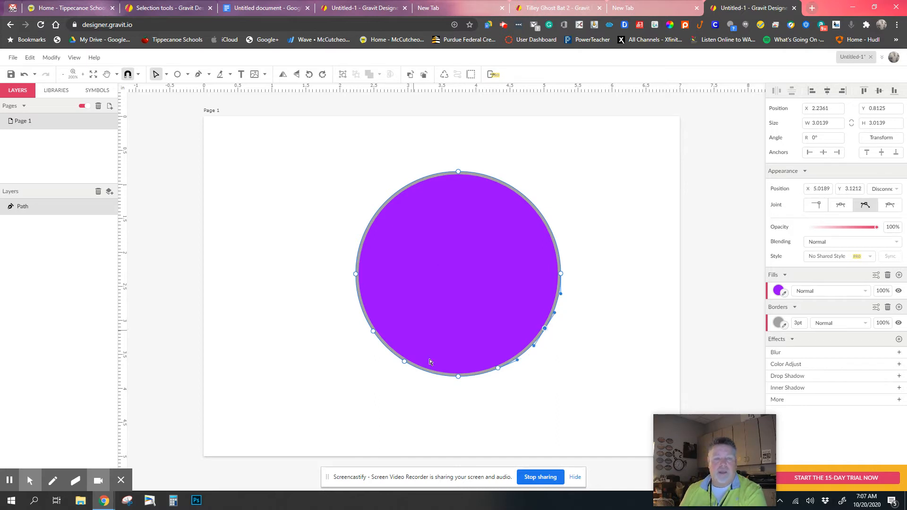
# Pull the lower-left anchor down to about X 2.49, Y 3.41 in and bend the segment beside it into a tall upward arch
pyautogui.click(373, 333)
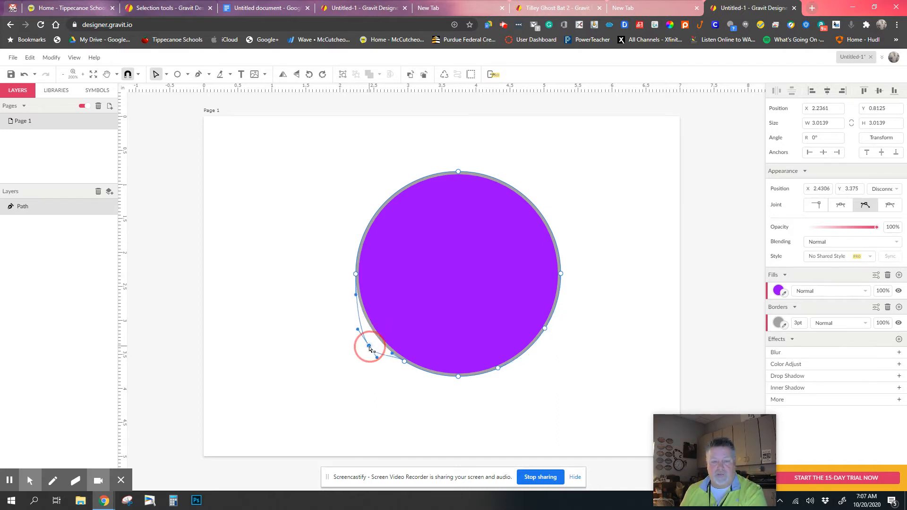
pyautogui.moveTo(374, 338); pyautogui.dragTo(394, 249)
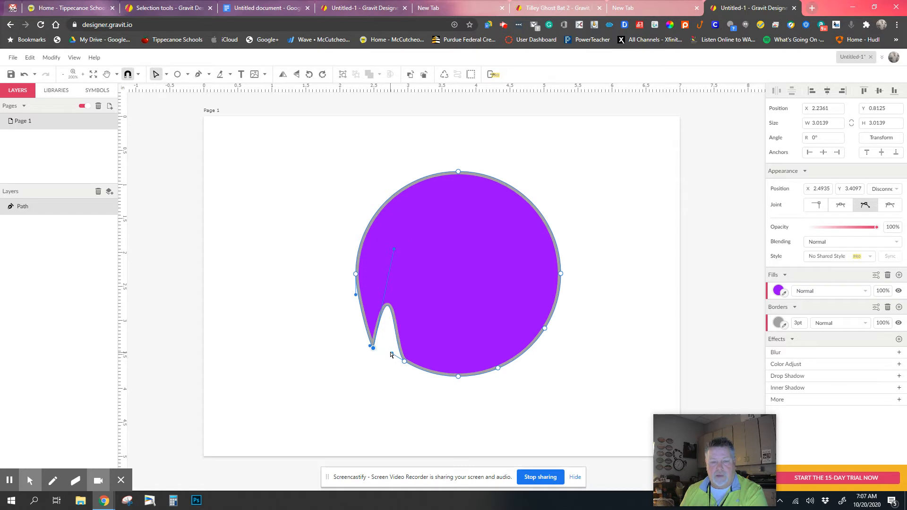
pyautogui.click(404, 361)
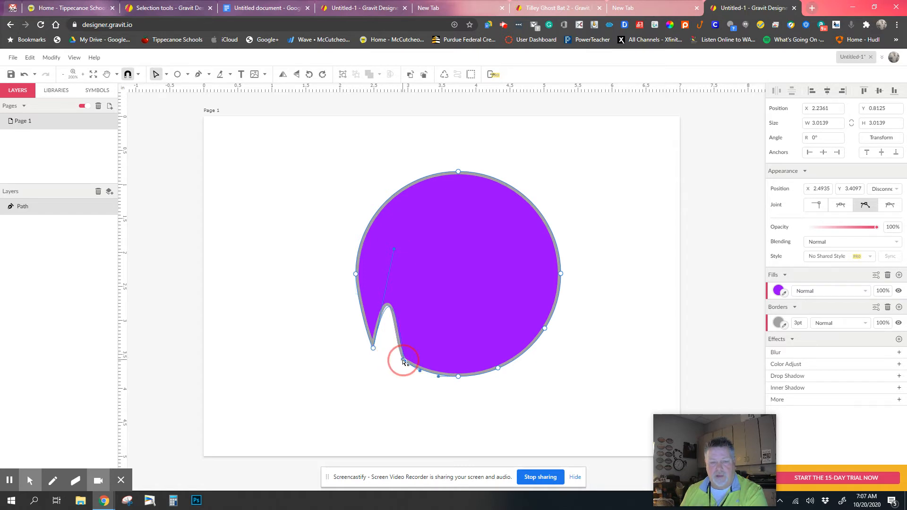
pyautogui.moveTo(403, 360); pyautogui.dragTo(402, 359)
pyautogui.click(405, 362)
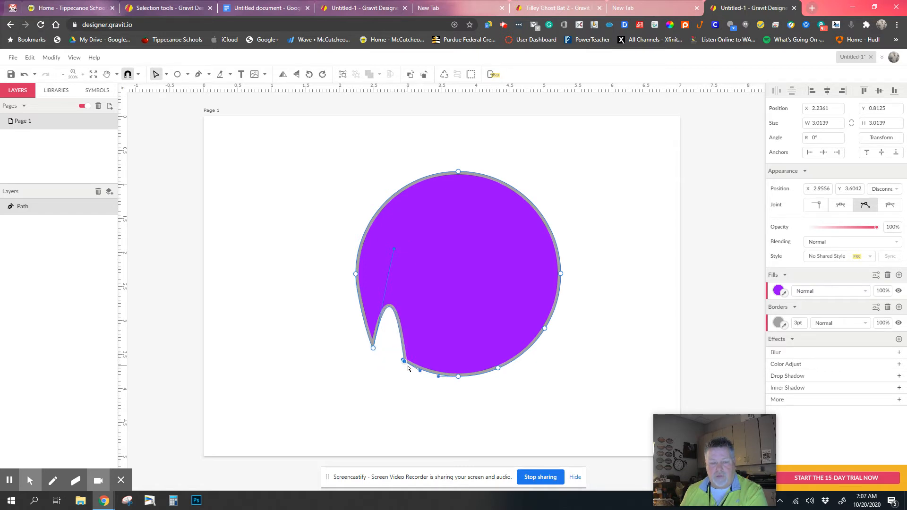
# Bend the segments on both sides of the bottom-center anchor into tall arches, forming pointed tips along the lower edge
pyautogui.moveTo(421, 373); pyautogui.dragTo(430, 241)
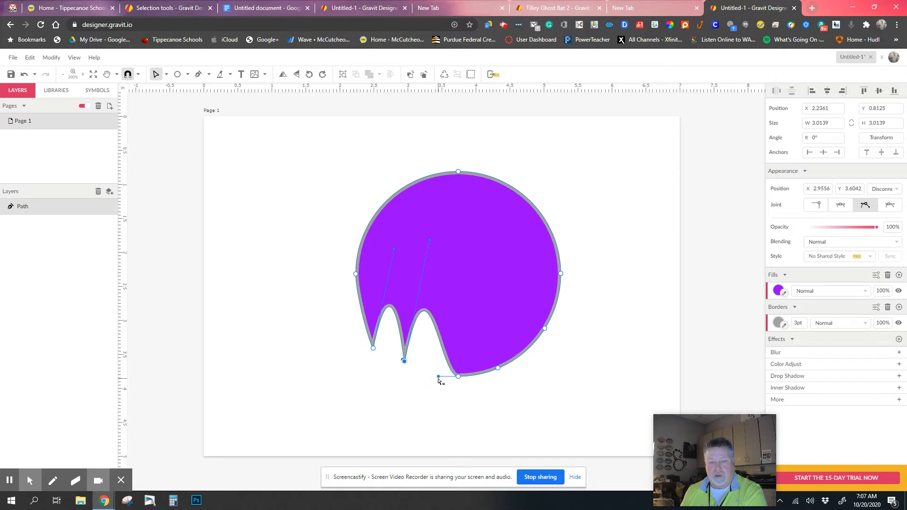
pyautogui.moveTo(438, 378); pyautogui.dragTo(473, 231)
pyautogui.click(461, 379)
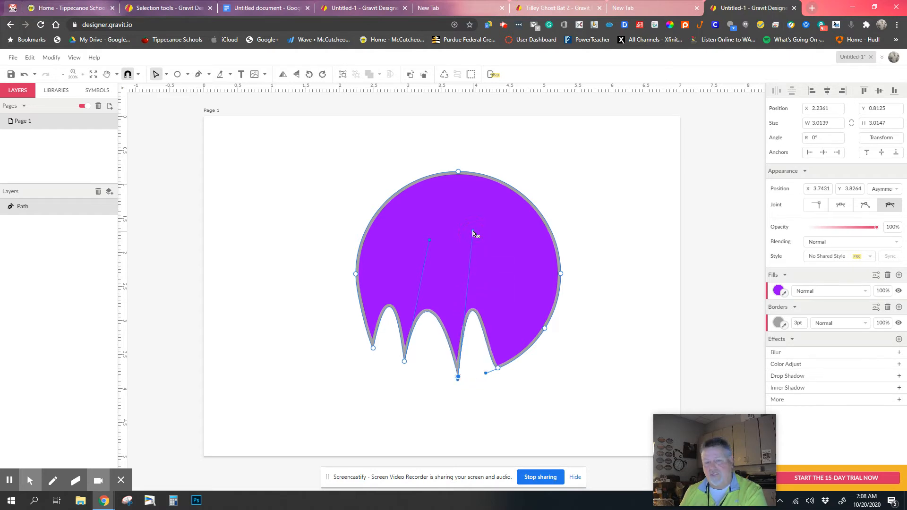
pyautogui.moveTo(485, 376)
pyautogui.mouseDown()
pyautogui.moveTo(467, 405)
pyautogui.moveTo(490, 364)
pyautogui.moveTo(498, 367)
pyautogui.mouseUp()
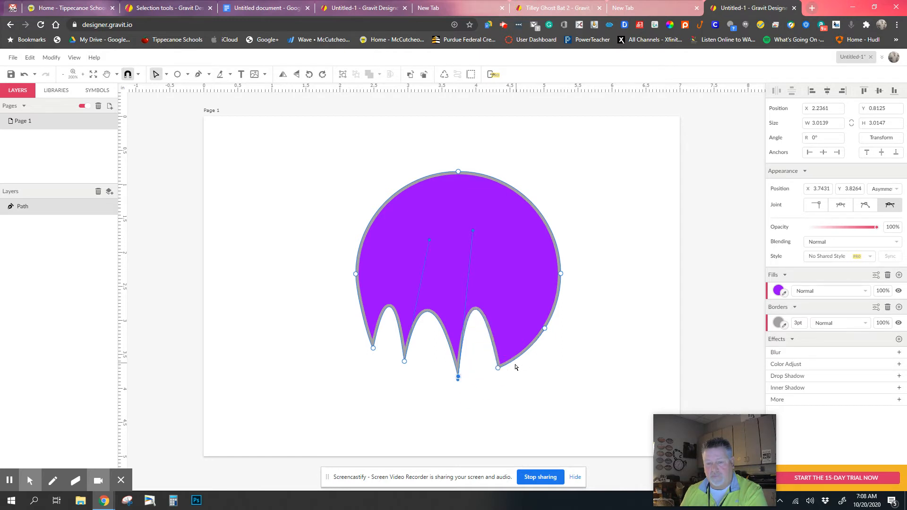
# Arch the last lower-right segment upward and move its outer anchor down to about X 5.09, Y 3.57 in
pyautogui.click(498, 368)
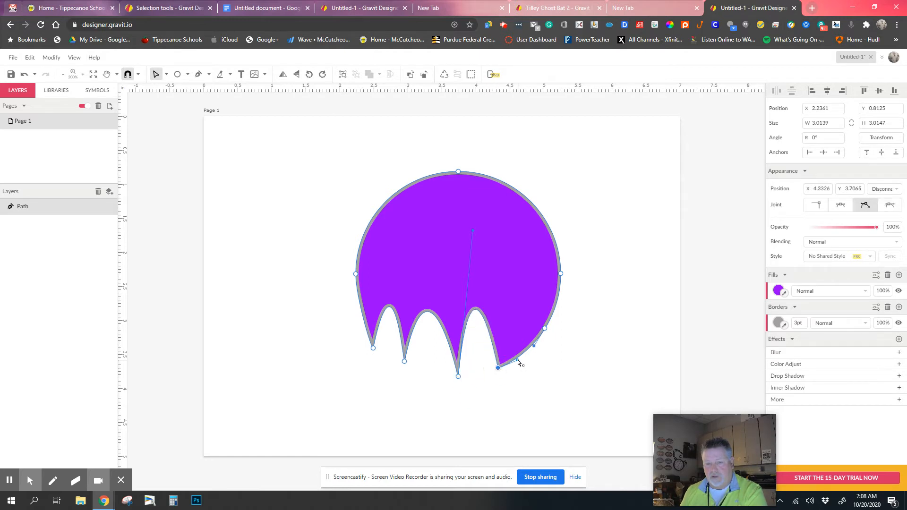
pyautogui.moveTo(518, 362); pyautogui.dragTo(504, 253)
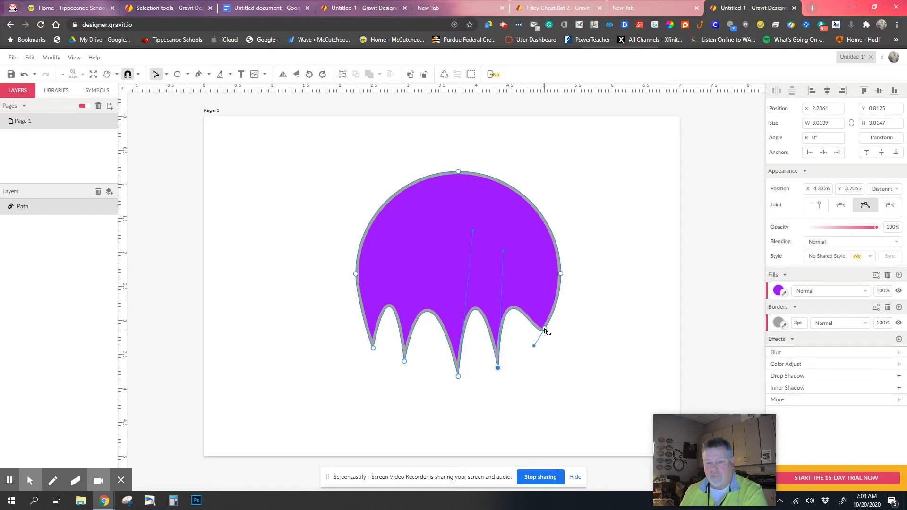
pyautogui.moveTo(544, 330); pyautogui.dragTo(534, 304)
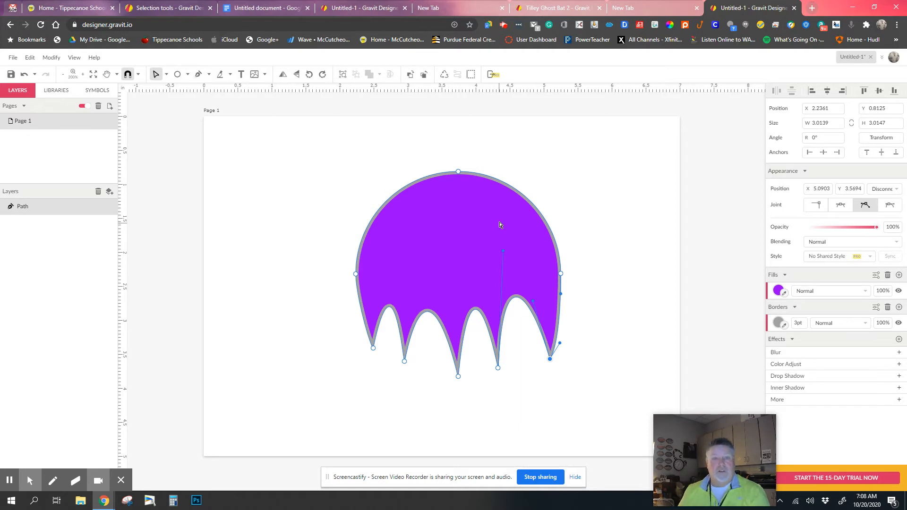
# Raise the shape's top anchor to about Y 0.40 in and move the whole shape to about X 2.09, Y 0.78 in
pyautogui.moveTo(462, 174); pyautogui.dragTo(461, 147)
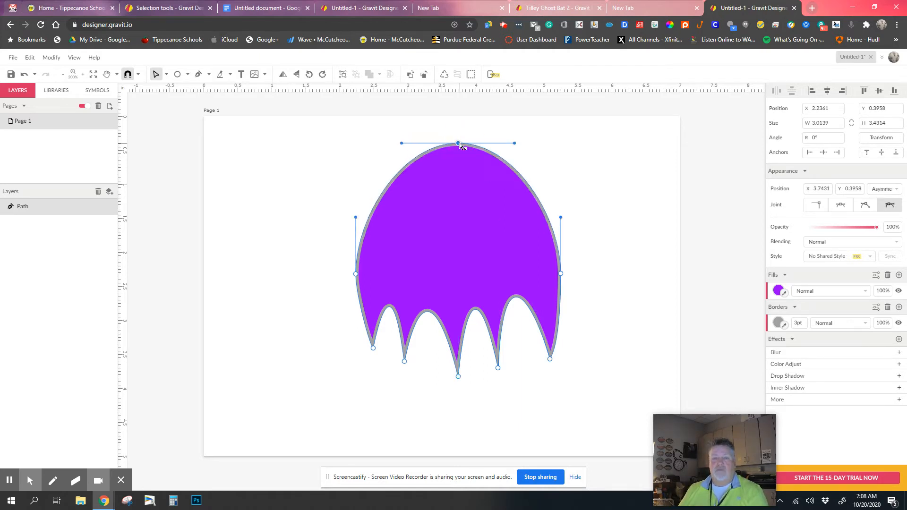
pyautogui.click(316, 154)
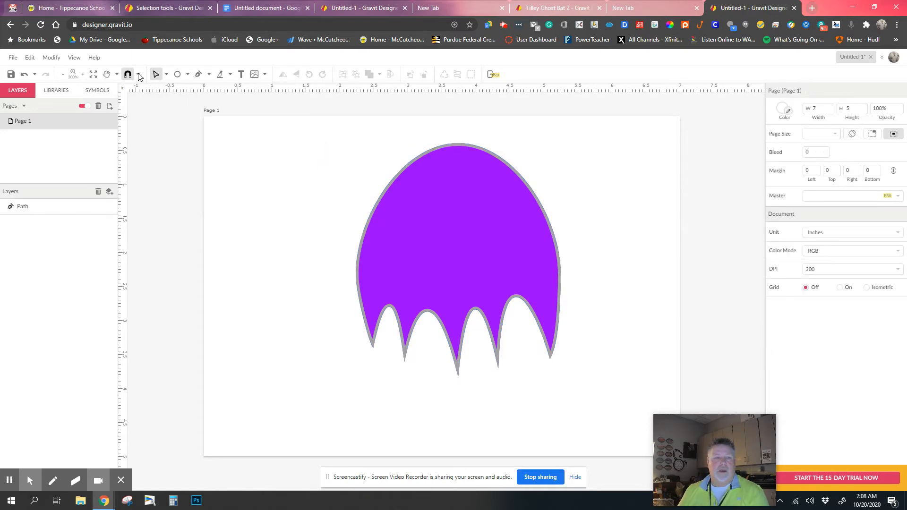
pyautogui.click(157, 75)
pyautogui.click(166, 75)
pyautogui.click(187, 89)
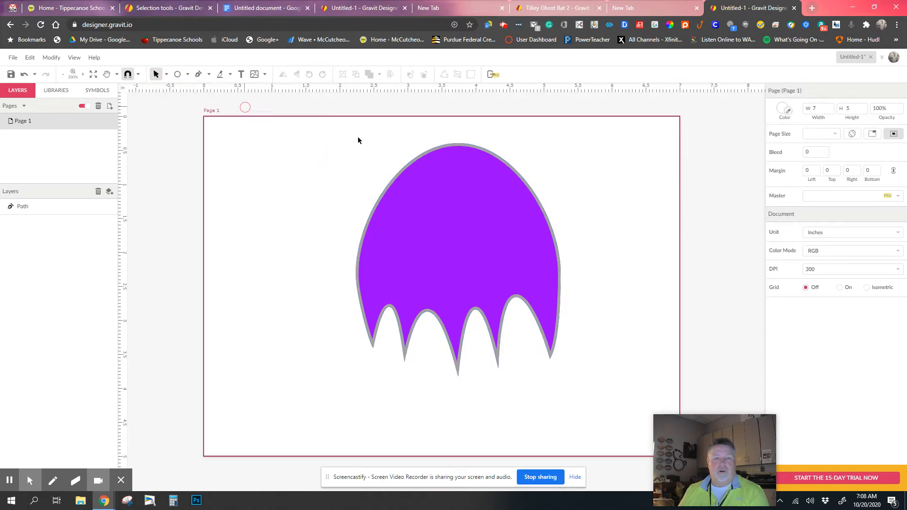
pyautogui.moveTo(449, 184); pyautogui.dragTo(478, 219)
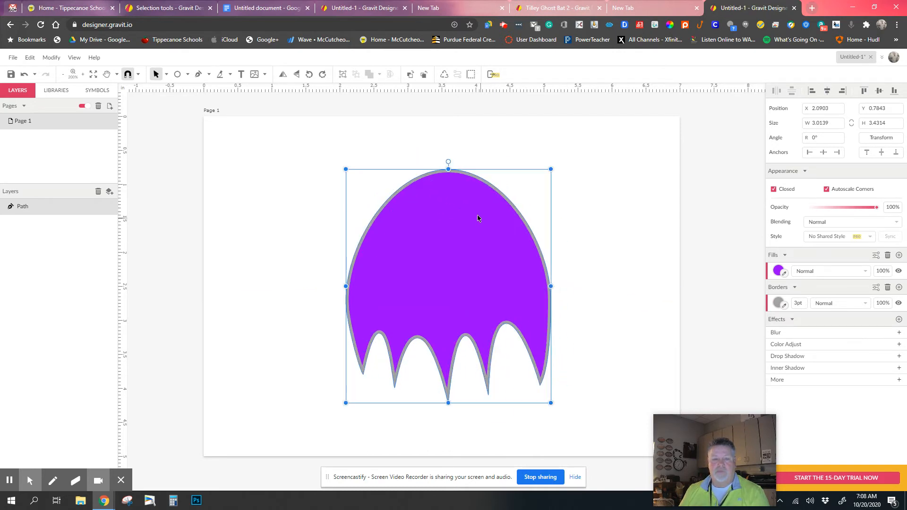
pyautogui.click(338, 138)
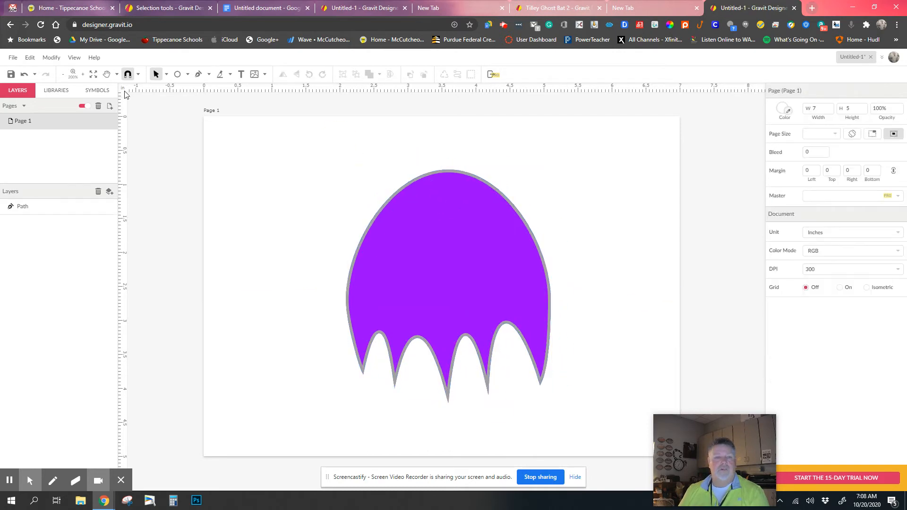
# Draw a circle about 0.59 in wide to the upper left of the purple shape and fill it with black #000000
pyautogui.click(188, 74)
pyautogui.click(194, 113)
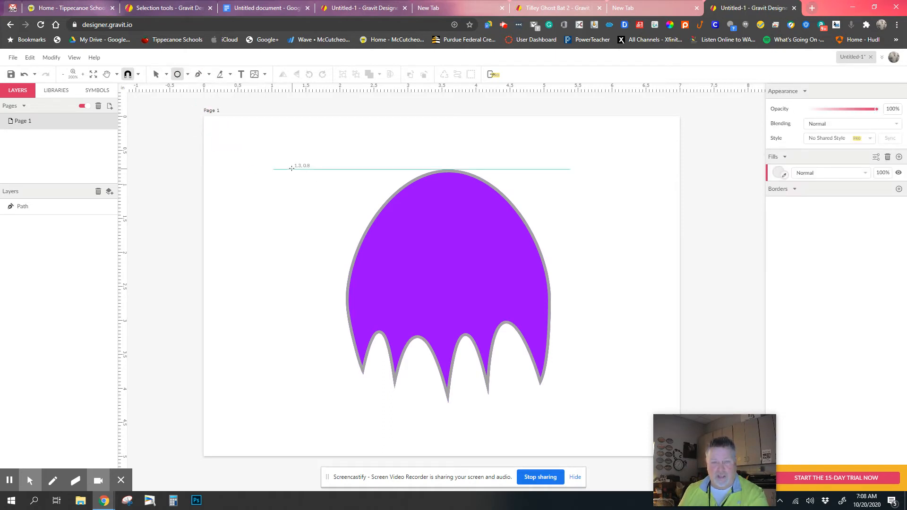
pyautogui.moveTo(293, 169); pyautogui.dragTo(333, 210)
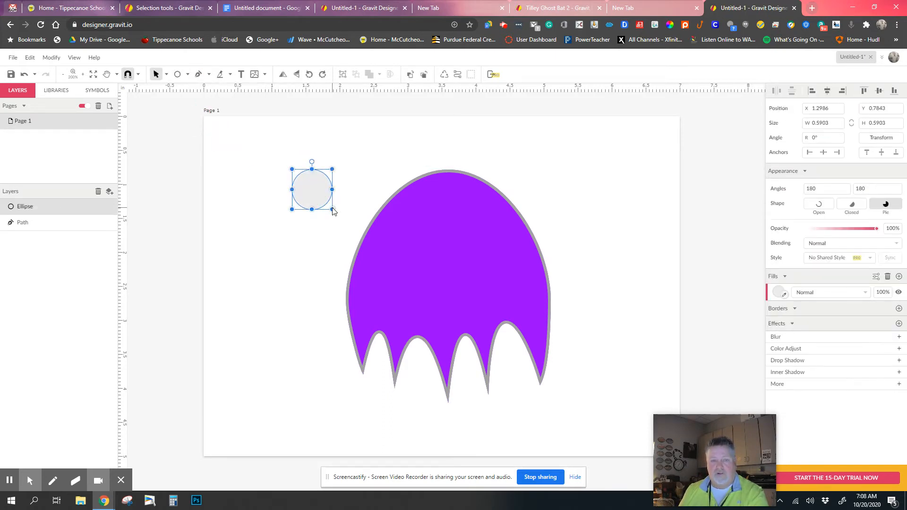
pyautogui.click(777, 291)
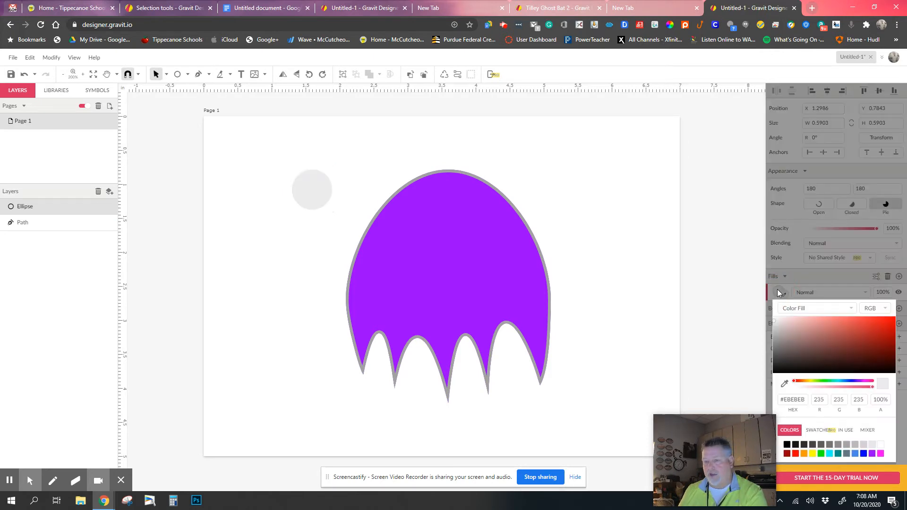
pyautogui.click(787, 445)
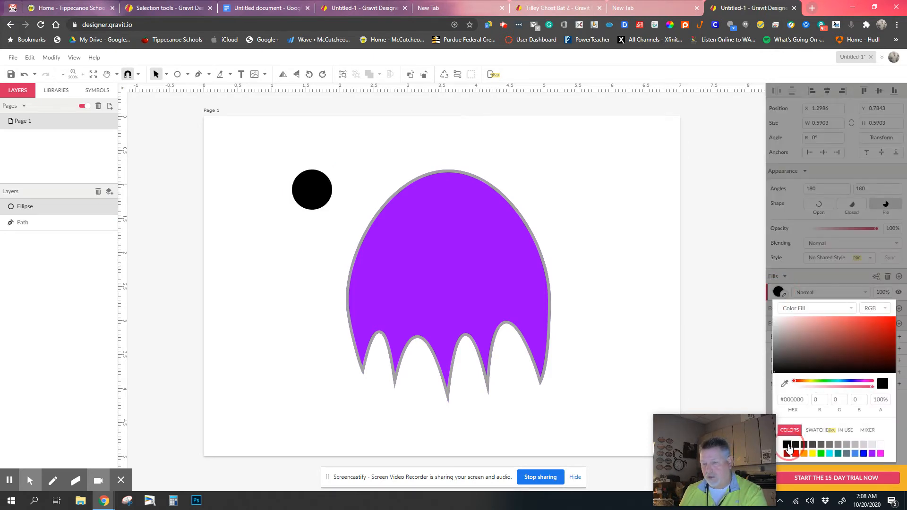
pyautogui.click(742, 316)
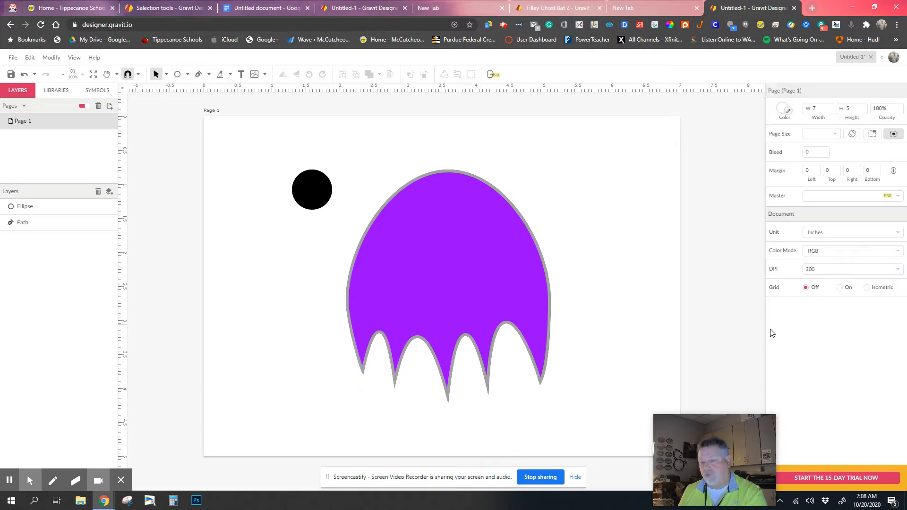
# Add a white #FFFFFF border to the black circle
pyautogui.click(316, 184)
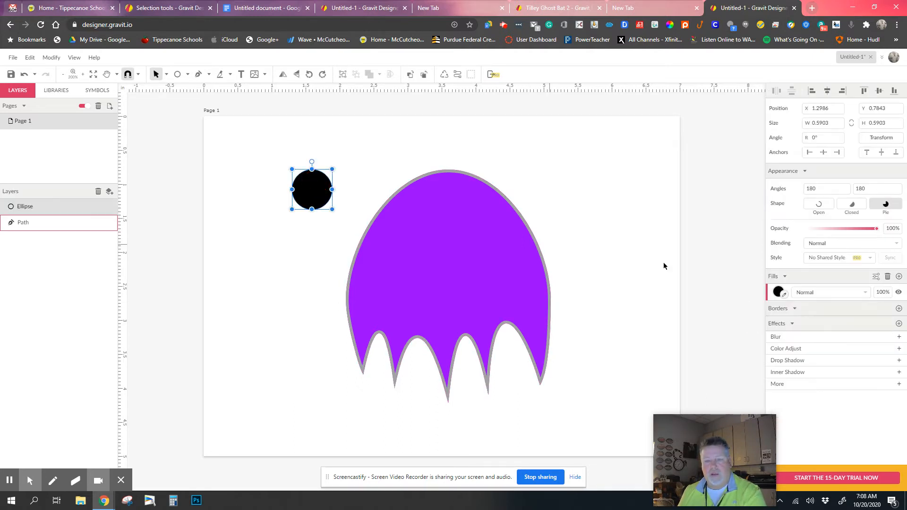
pyautogui.click(898, 309)
pyautogui.click(778, 324)
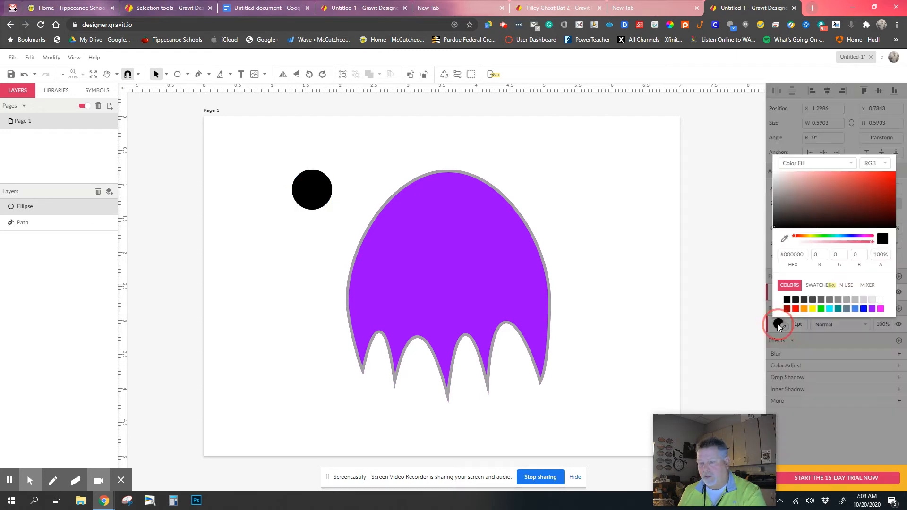
pyautogui.click(878, 299)
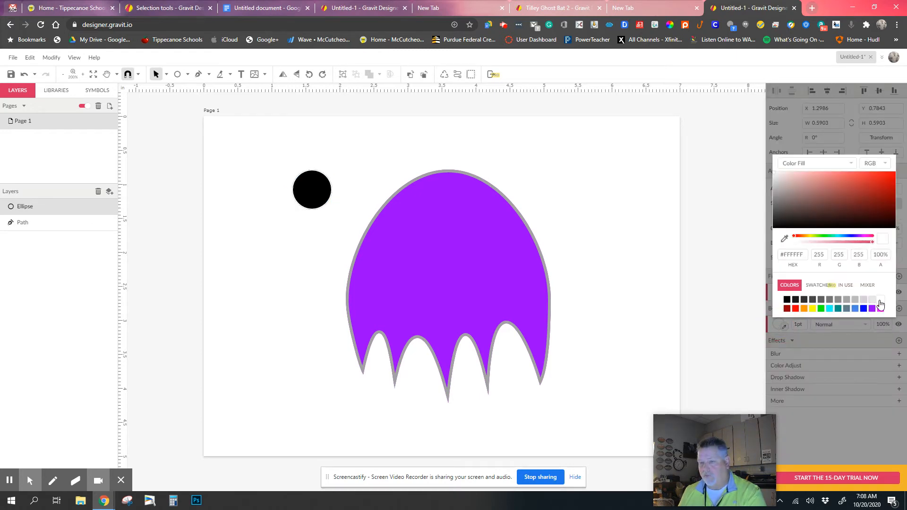
pyautogui.click(800, 324)
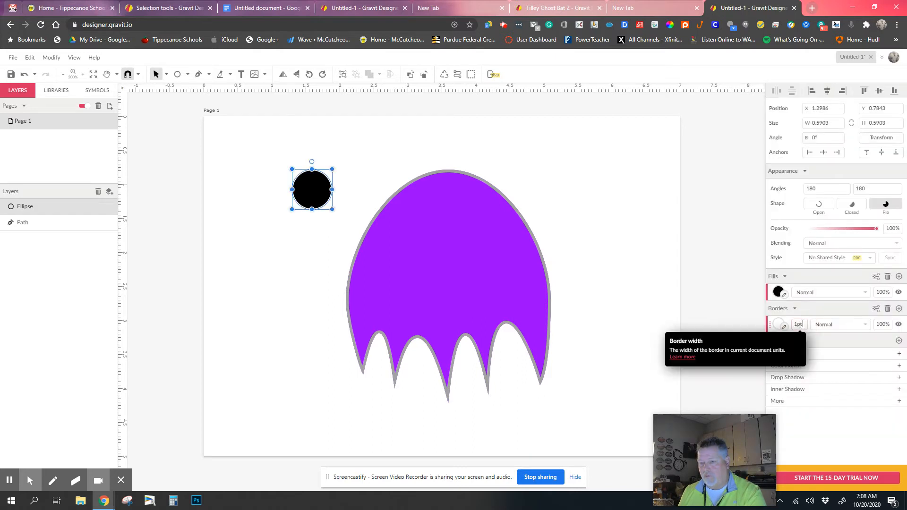
# Set the black circle's border width to 3 pt
pyautogui.click(798, 324)
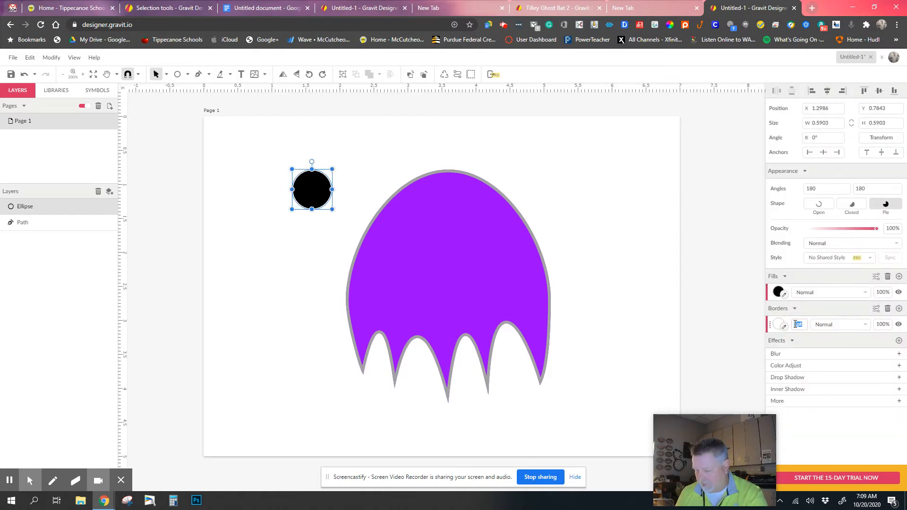
pyautogui.write('5')
pyautogui.press('Return')
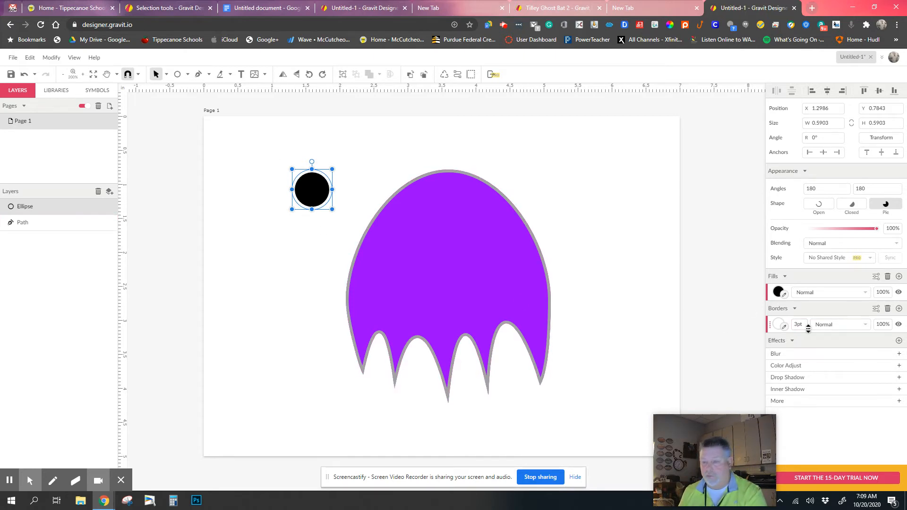
# Set the black circle's border width to 2 pt
pyautogui.click(802, 325)
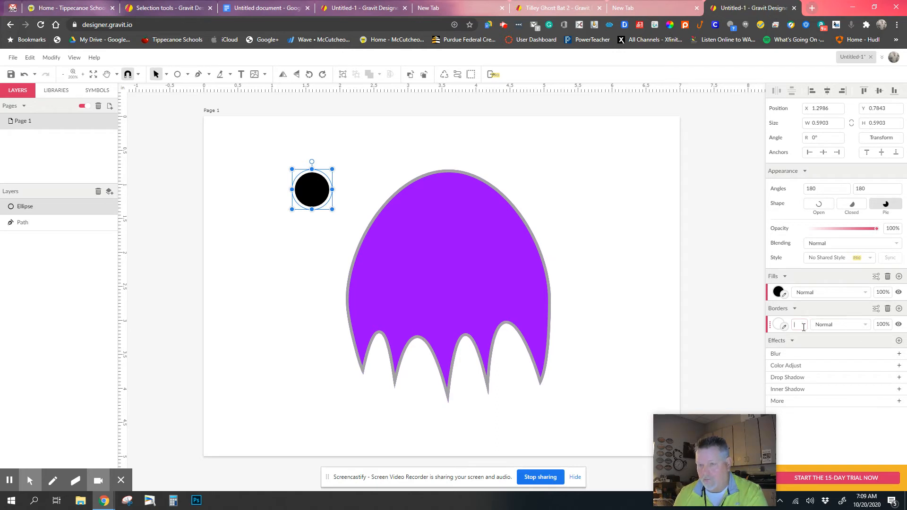
pyautogui.write('2')
pyautogui.press('Return')
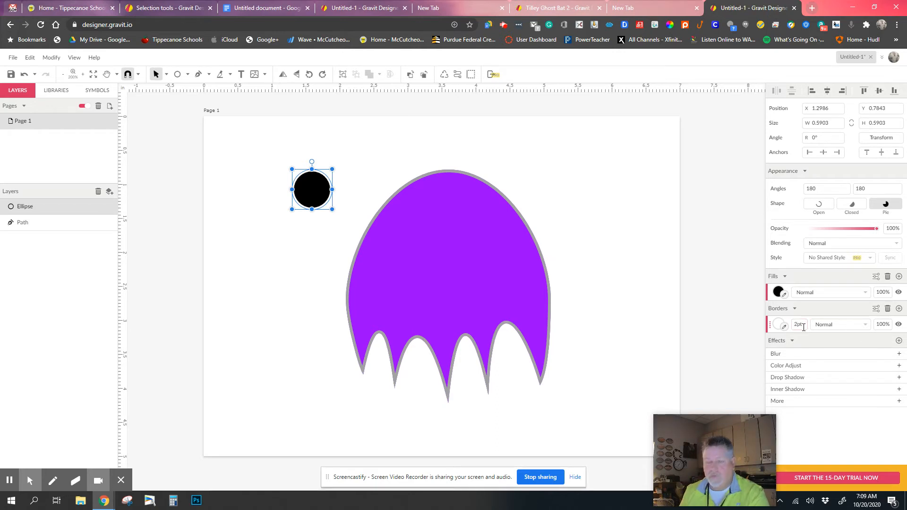
# Duplicate the black circle and place the two circles side by side as eyes on the upper part of the purple shape
pyautogui.click(296, 142)
pyautogui.click(311, 186)
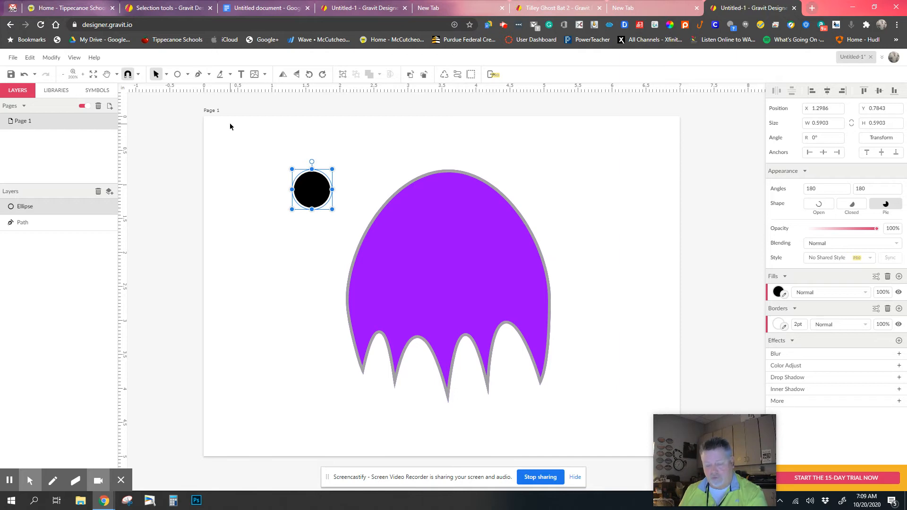
pyautogui.hotkey('ctrl', 'd')
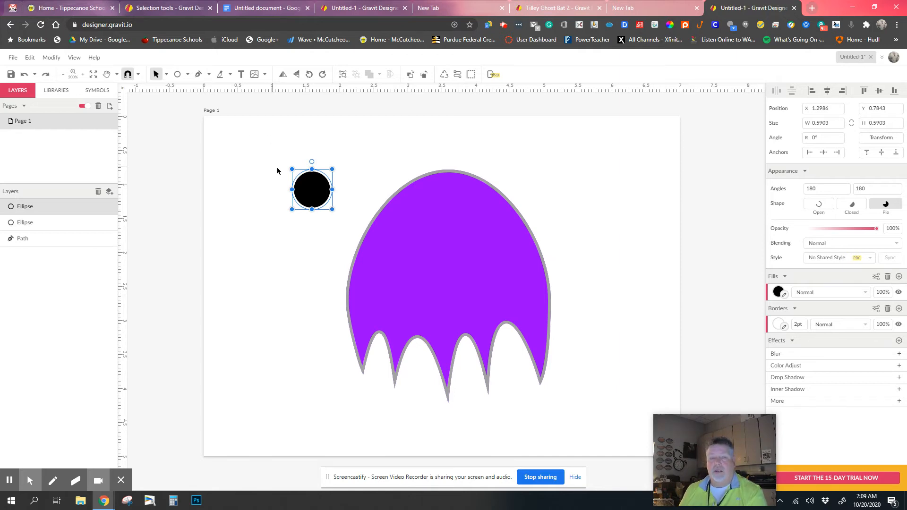
pyautogui.moveTo(321, 189)
pyautogui.mouseDown()
pyautogui.moveTo(321, 266)
pyautogui.moveTo(417, 217)
pyautogui.moveTo(422, 247)
pyautogui.moveTo(439, 259)
pyautogui.moveTo(415, 237)
pyautogui.moveTo(311, 192)
pyautogui.moveTo(442, 228)
pyautogui.moveTo(486, 227)
pyautogui.moveTo(466, 212)
pyautogui.moveTo(486, 230)
pyautogui.mouseUp()
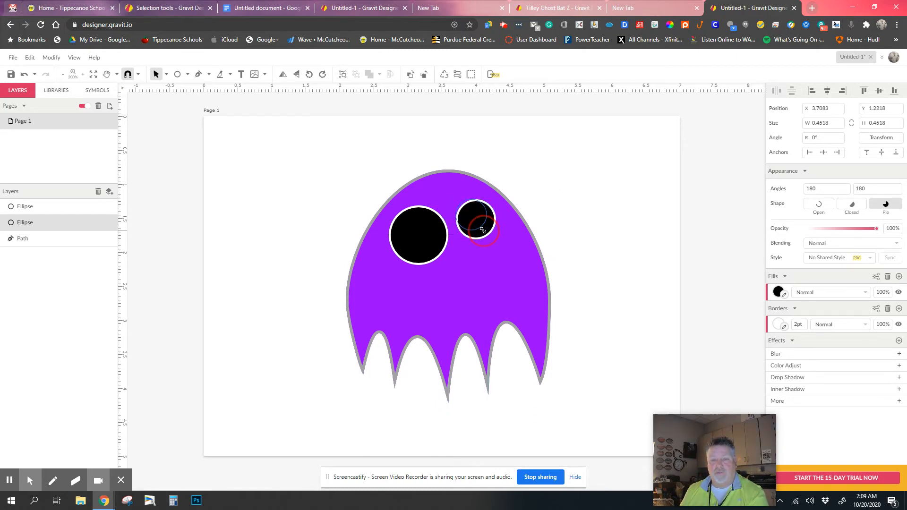
# Shrink both eyes, making the right one about 0.45 in wide and keeping the left one larger
pyautogui.click(435, 254)
pyautogui.moveTo(435, 254); pyautogui.dragTo(467, 225)
pyautogui.click(471, 230)
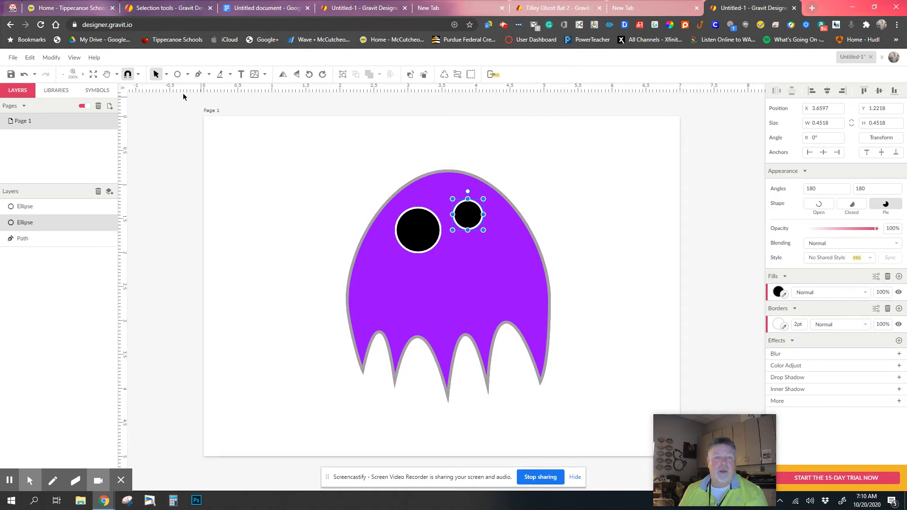
# Try to draw a scalloped wing outline with the Freehand tool in two strokes from the purple shape's upper right edge, declining cloud sync
pyautogui.click(209, 75)
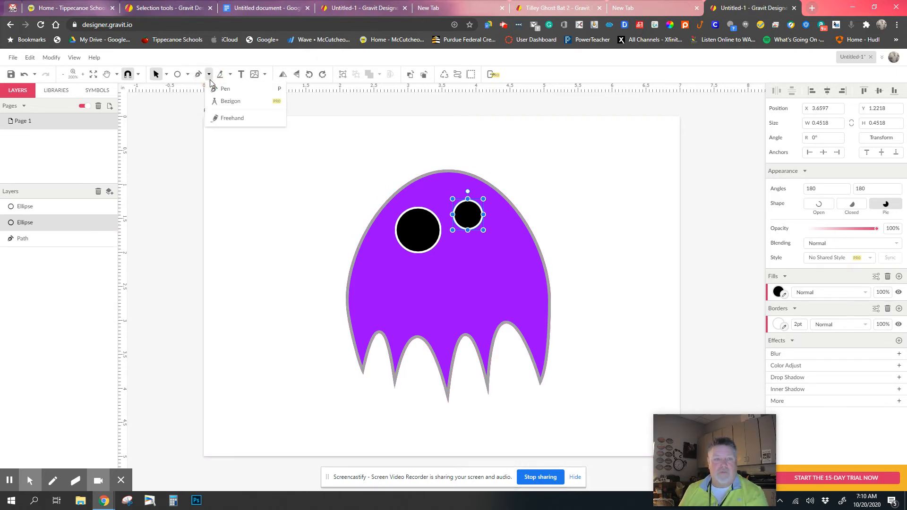
pyautogui.click(224, 124)
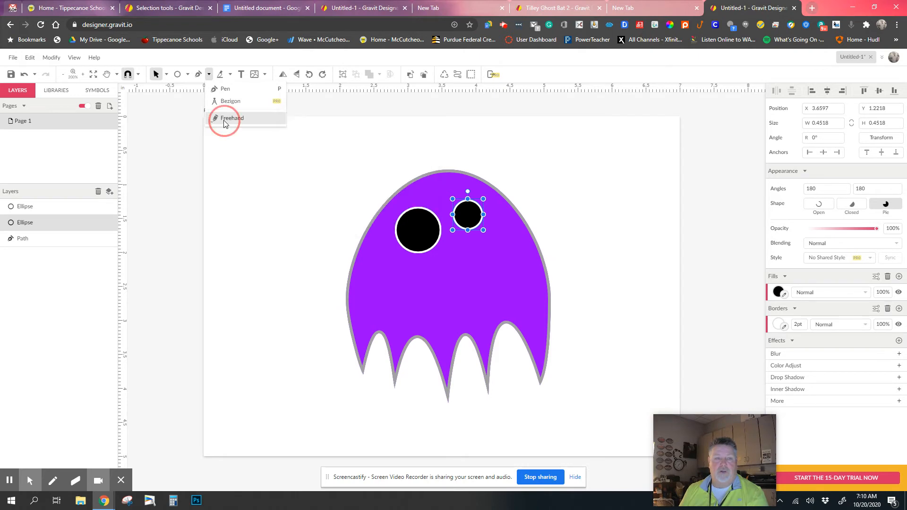
pyautogui.click(500, 197)
pyautogui.moveTo(508, 192); pyautogui.dragTo(525, 181)
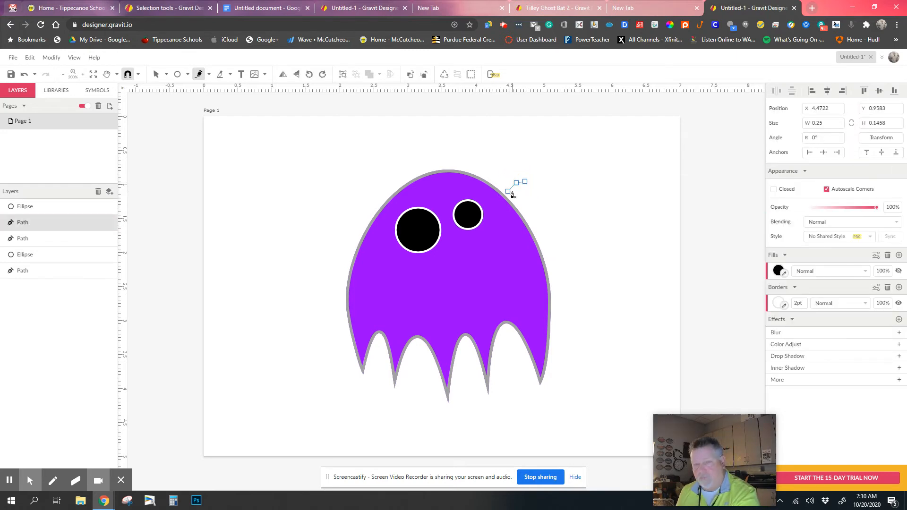
pyautogui.hotkey('ctrl', 'z')
pyautogui.moveTo(492, 195)
pyautogui.mouseDown()
pyautogui.moveTo(521, 181)
pyautogui.moveTo(597, 179)
pyautogui.moveTo(637, 198)
pyautogui.moveTo(643, 237)
pyautogui.moveTo(620, 231)
pyautogui.moveTo(603, 205)
pyautogui.mouseUp()
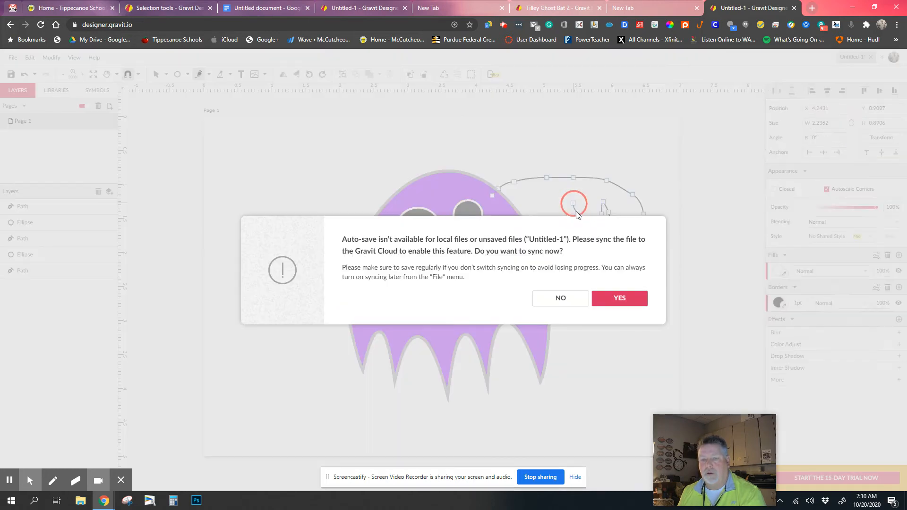
pyautogui.click(564, 300)
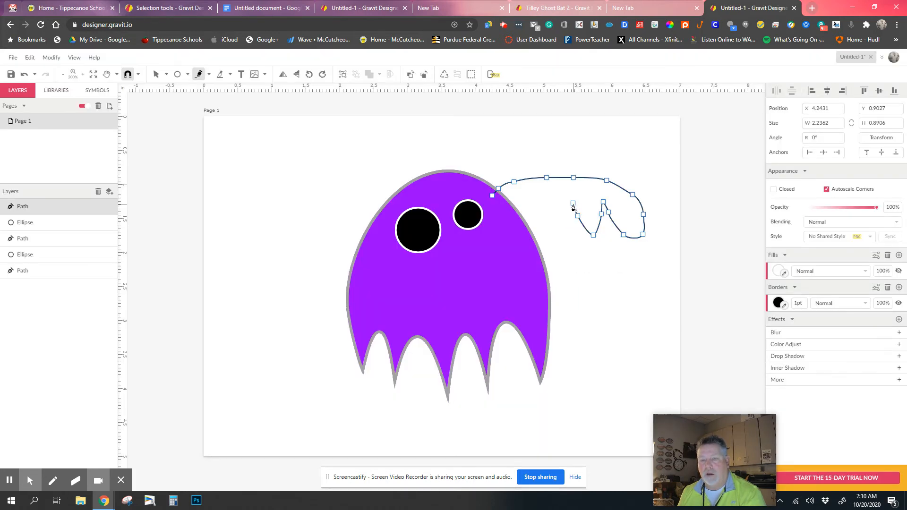
pyautogui.moveTo(573, 208)
pyautogui.mouseDown()
pyautogui.moveTo(562, 237)
pyautogui.moveTo(532, 199)
pyautogui.moveTo(522, 222)
pyautogui.moveTo(502, 220)
pyautogui.moveTo(493, 193)
pyautogui.mouseUp()
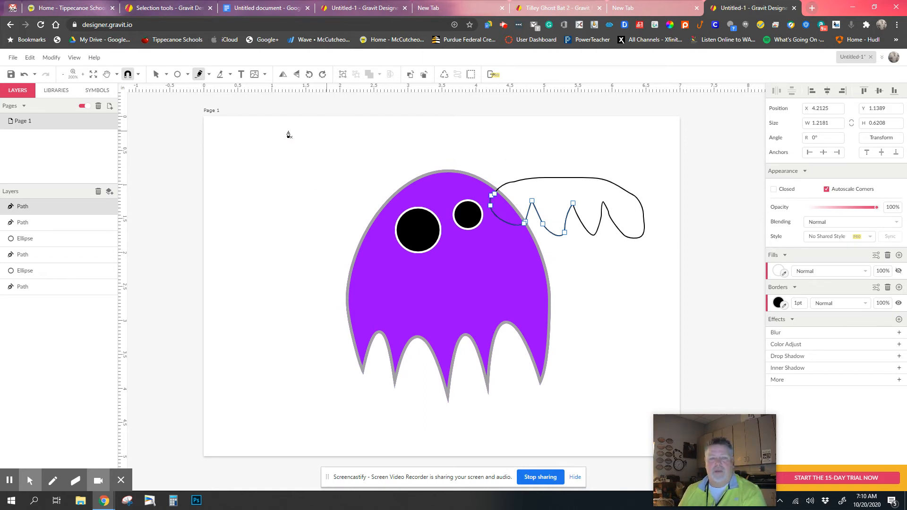
# Delete both freehand strokes of the wing outline
pyautogui.click(156, 74)
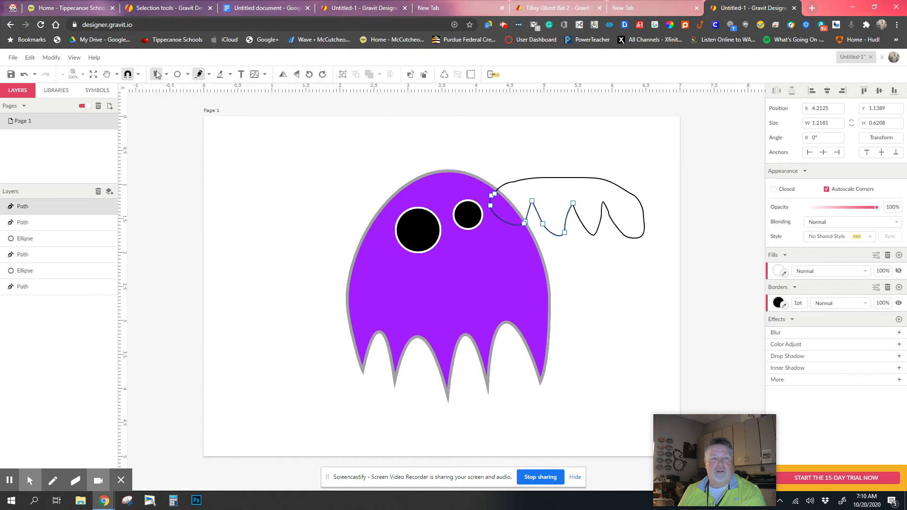
pyautogui.keyDown('shift'); pyautogui.click(578, 179); pyautogui.keyUp('shift')
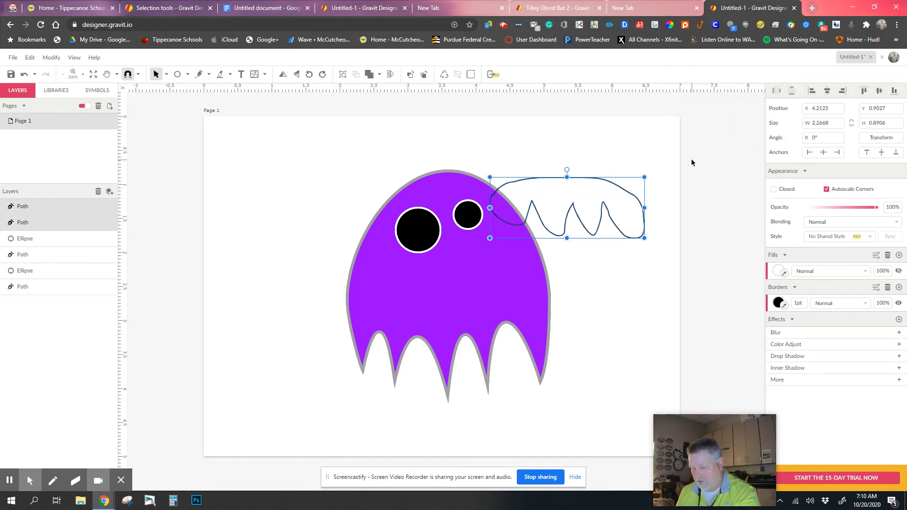
pyautogui.press('Delete')
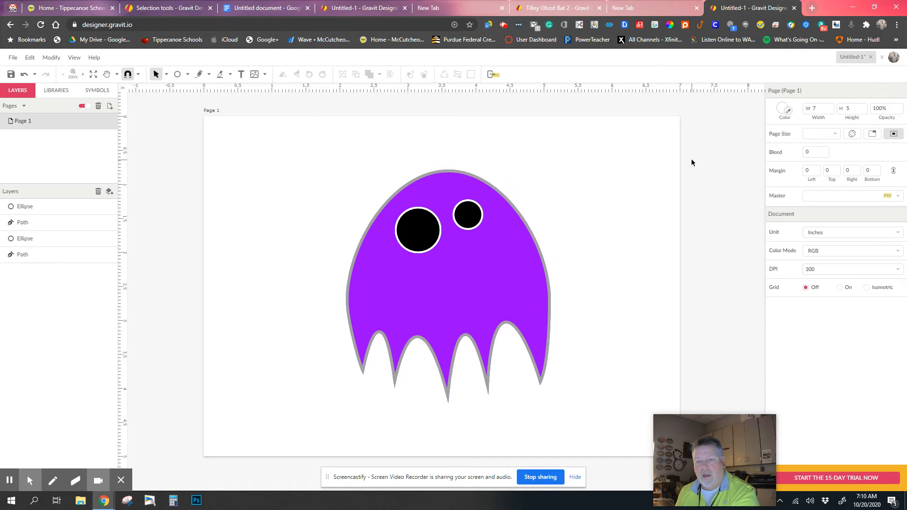
# Draw a scalloped wing outline in one freehand stroke, about 2.2 in wide and 1.05 in high, extending from the purple shape's upper right edge
pyautogui.click(208, 75)
pyautogui.click(228, 118)
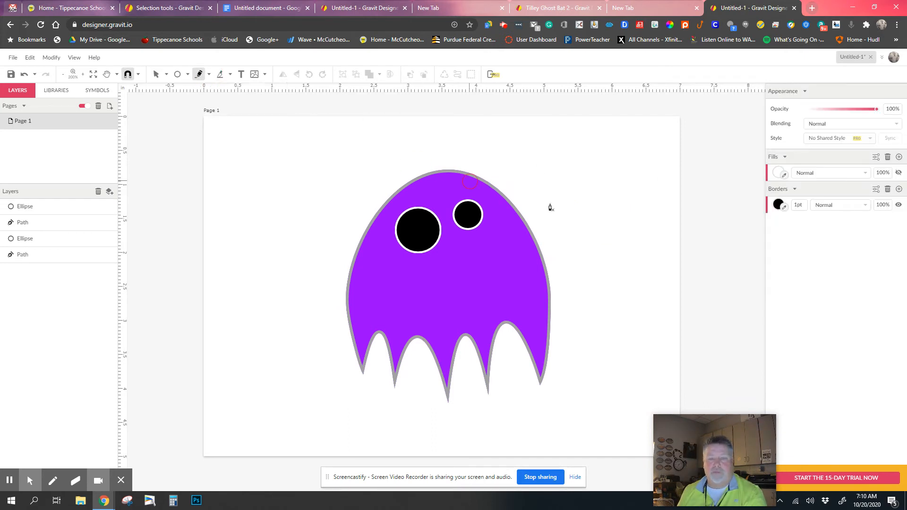
pyautogui.moveTo(496, 200)
pyautogui.mouseDown()
pyautogui.moveTo(540, 180)
pyautogui.moveTo(583, 185)
pyautogui.moveTo(636, 204)
pyautogui.moveTo(643, 226)
pyautogui.moveTo(638, 247)
pyautogui.moveTo(621, 251)
pyautogui.moveTo(605, 210)
pyautogui.moveTo(596, 245)
pyautogui.moveTo(580, 208)
pyautogui.moveTo(574, 241)
pyautogui.moveTo(553, 205)
pyautogui.moveTo(531, 228)
pyautogui.moveTo(507, 221)
pyautogui.moveTo(502, 194)
pyautogui.mouseUp()
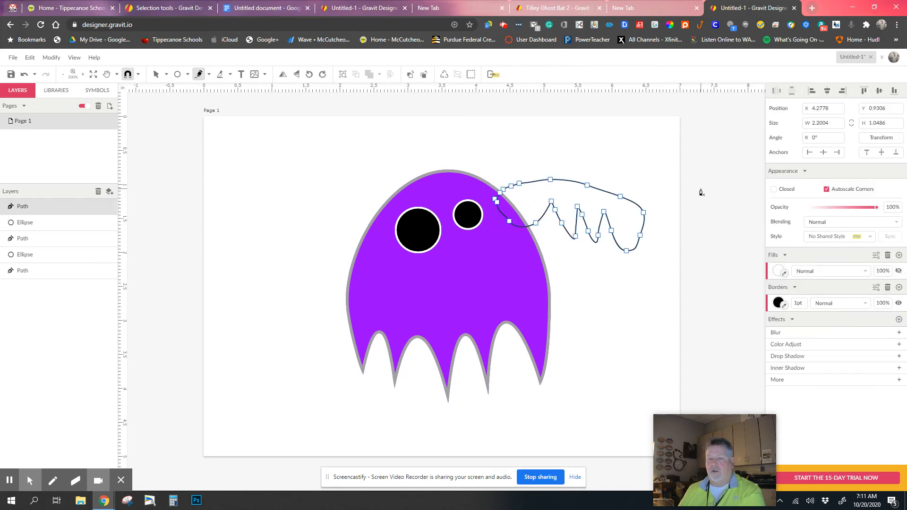
# Fill the wing with grey #B9B9B9
pyautogui.click(778, 272)
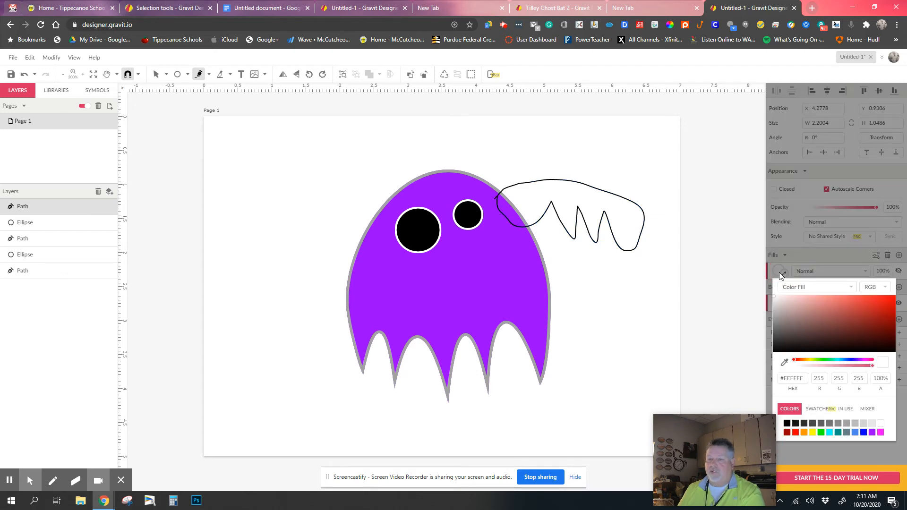
pyautogui.click(855, 426)
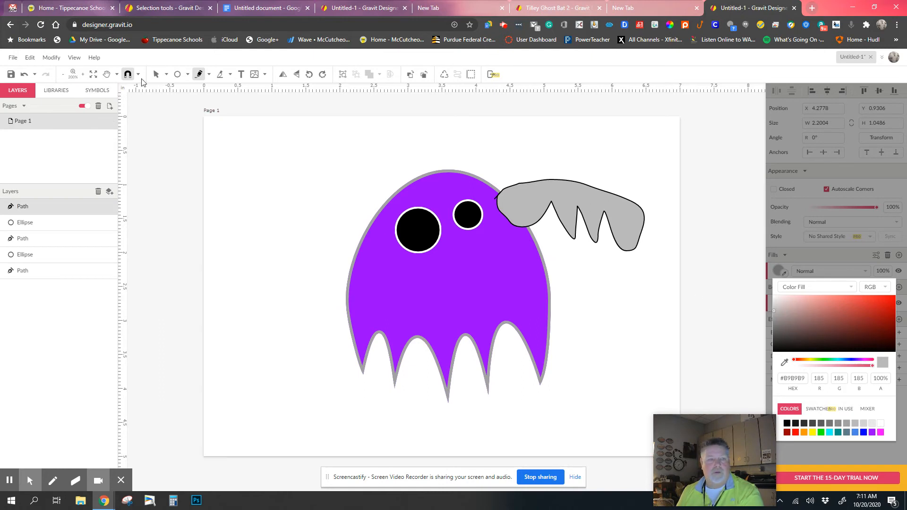
pyautogui.click(156, 74)
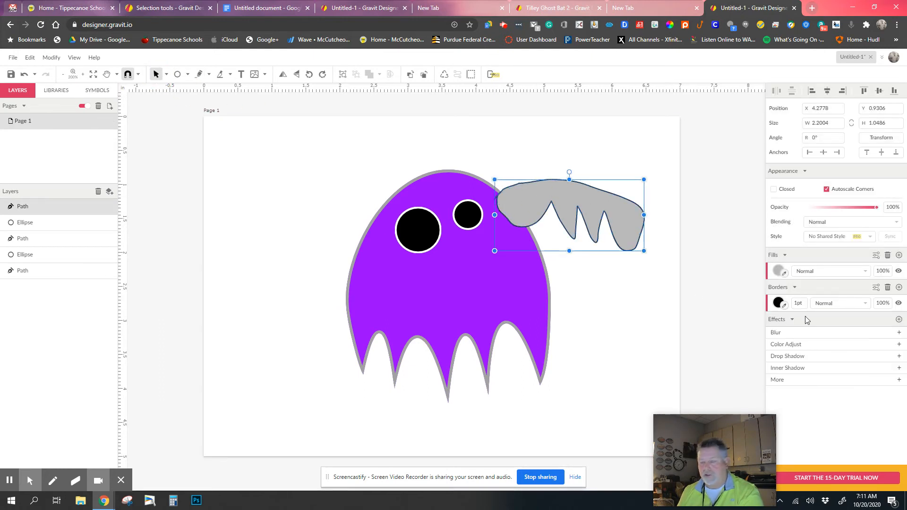
# Set the wing's border to purple #9900FF and shift the wing slightly up and left to about X 4.19, Y 0.85
pyautogui.click(779, 304)
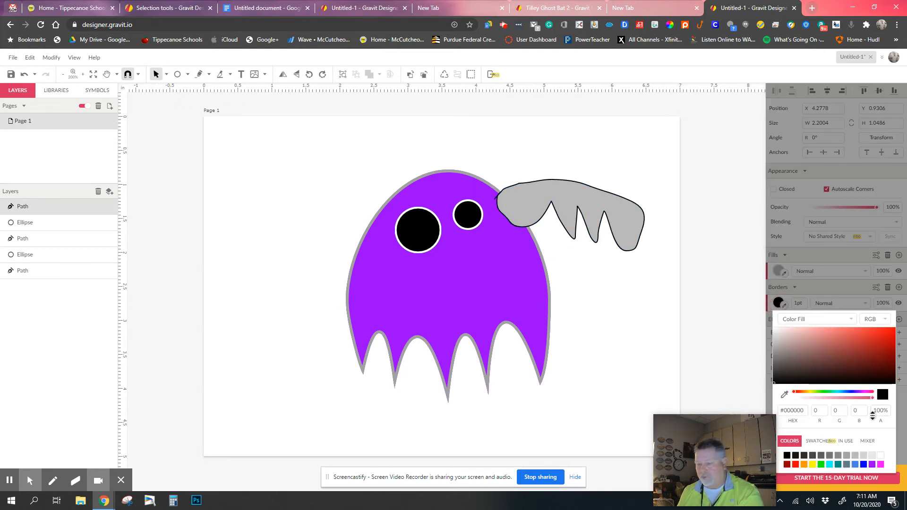
pyautogui.click(871, 465)
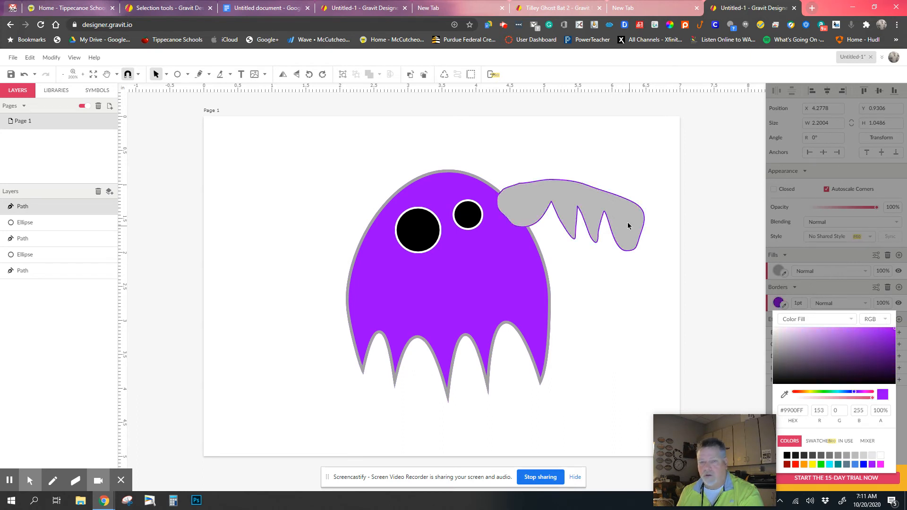
pyautogui.moveTo(615, 218); pyautogui.dragTo(611, 209)
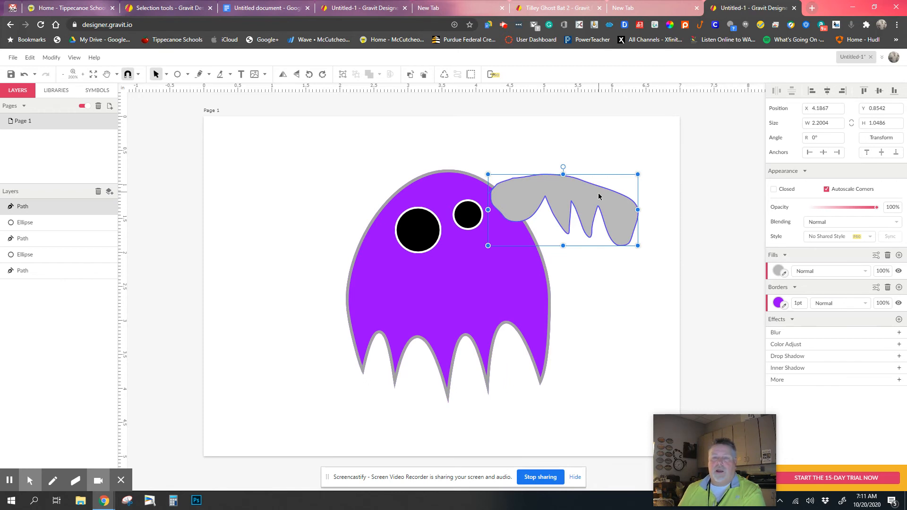
pyautogui.click(605, 136)
# Draw a closed freehand highlight about 1.66 in wide and 0.43 in high inside the wing and set its border to white #FFFFFF
pyautogui.click(209, 74)
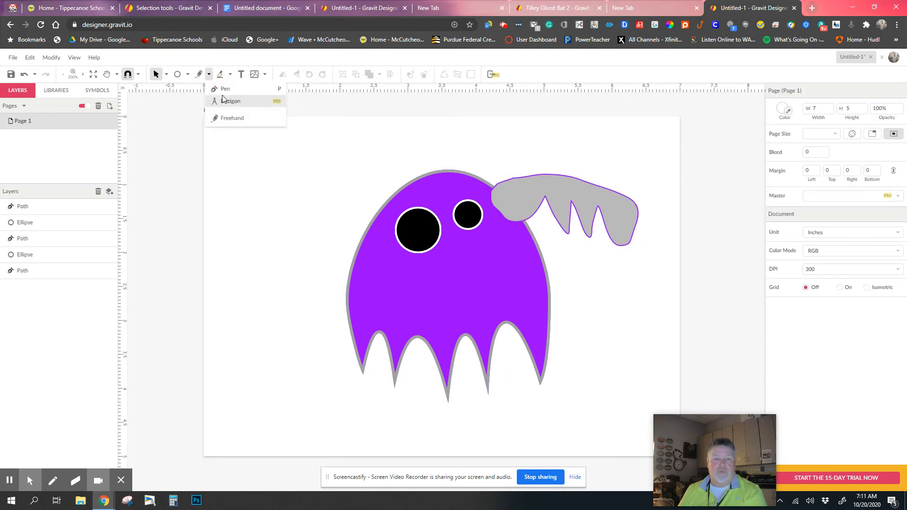
pyautogui.click(231, 118)
pyautogui.moveTo(513, 188)
pyautogui.mouseDown()
pyautogui.moveTo(546, 181)
pyautogui.moveTo(625, 205)
pyautogui.moveTo(596, 195)
pyautogui.moveTo(590, 212)
pyautogui.moveTo(577, 190)
pyautogui.moveTo(567, 212)
pyautogui.moveTo(551, 189)
pyautogui.moveTo(536, 198)
pyautogui.moveTo(514, 198)
pyautogui.moveTo(514, 187)
pyautogui.mouseUp()
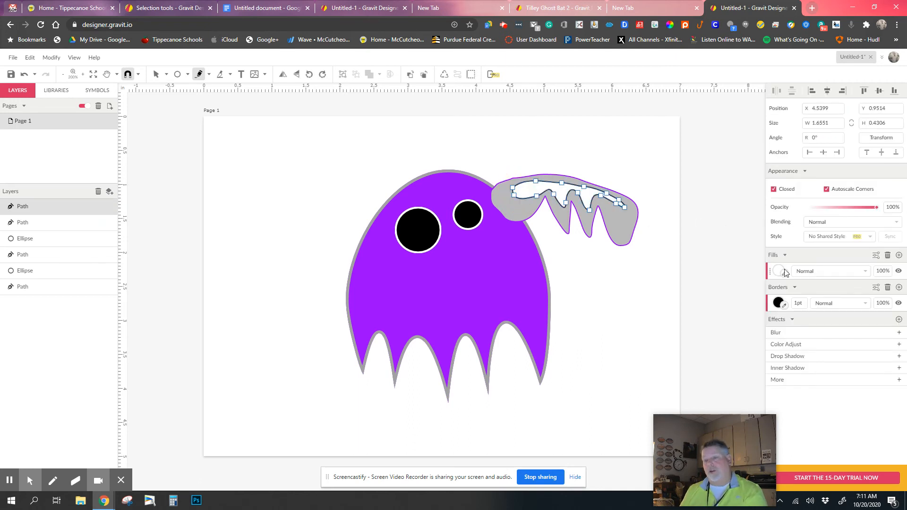
pyautogui.click(777, 303)
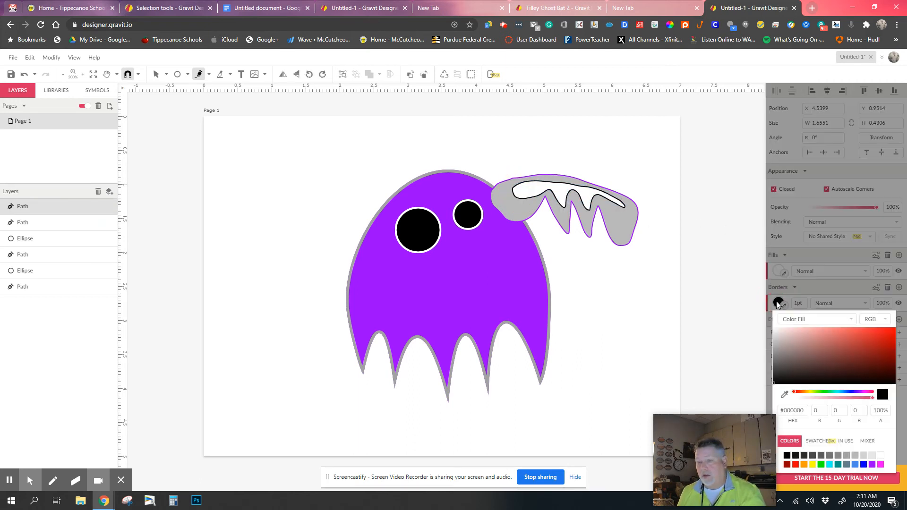
pyautogui.click(881, 456)
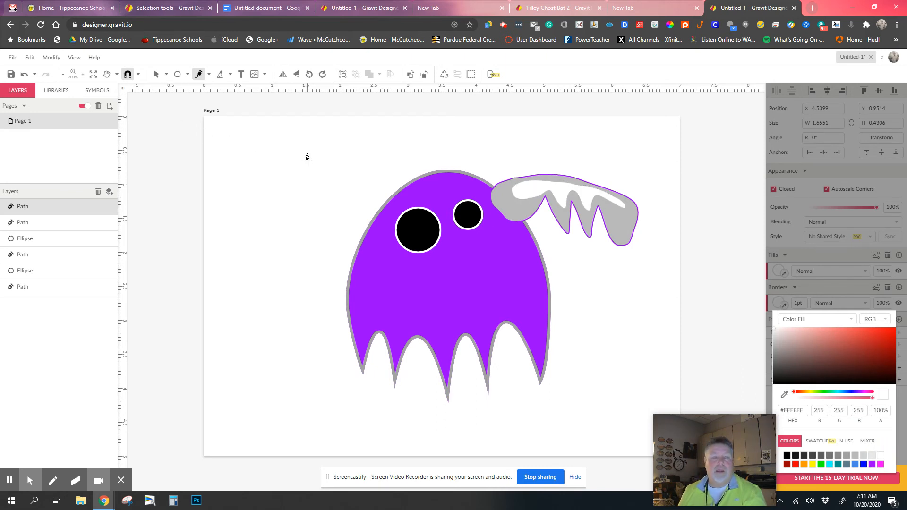
# Group the white highlight with the grey wing
pyautogui.click(155, 74)
pyautogui.click(534, 188)
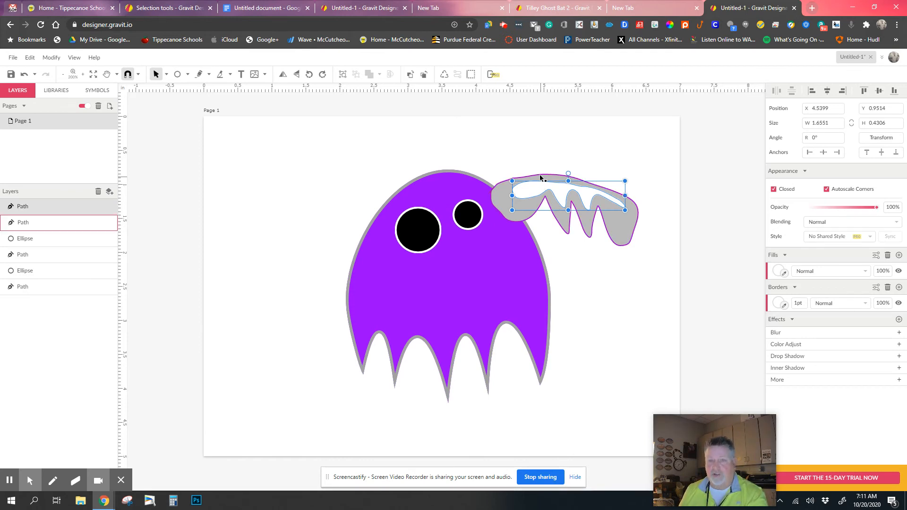
pyautogui.keyDown('shift'); pyautogui.click(540, 176); pyautogui.keyUp('shift')
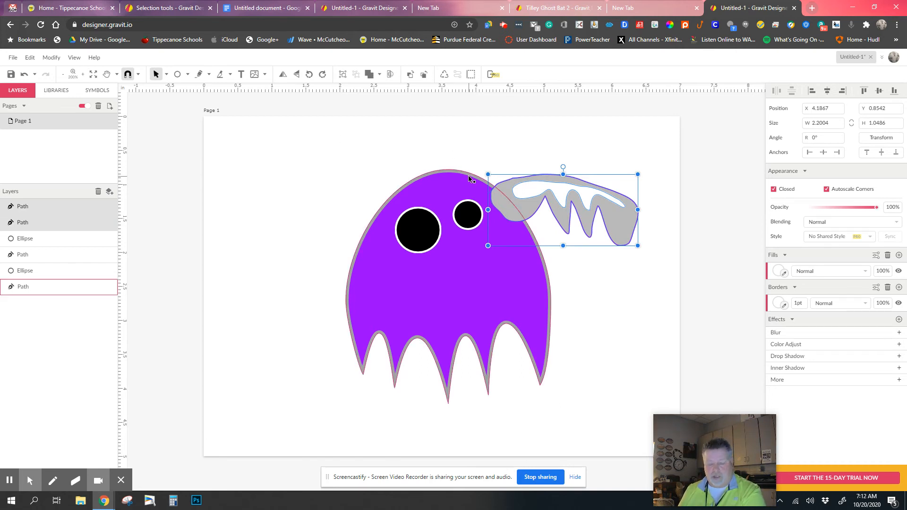
pyautogui.click(30, 58)
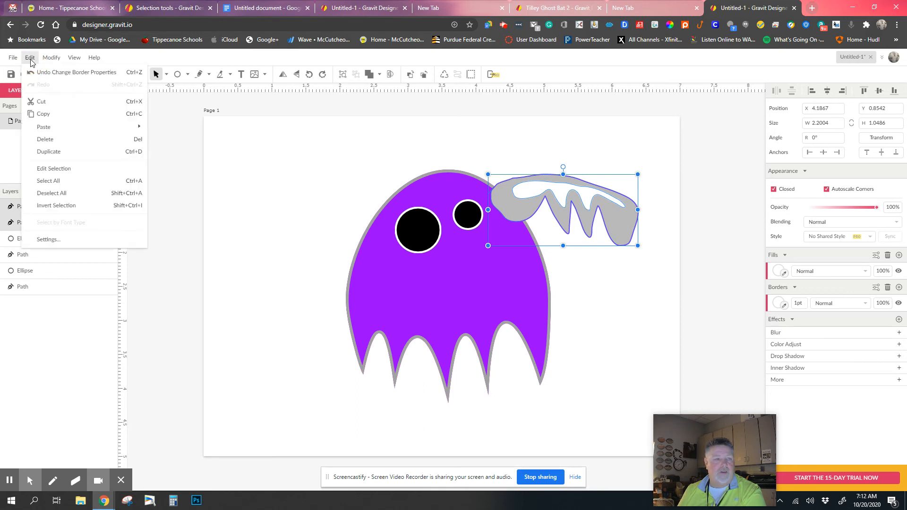
pyautogui.moveTo(49, 62)
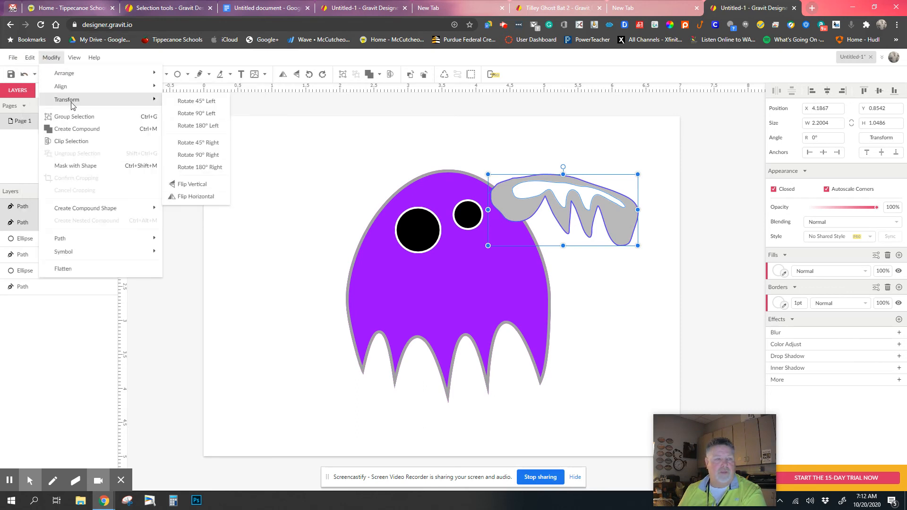
pyautogui.click(72, 117)
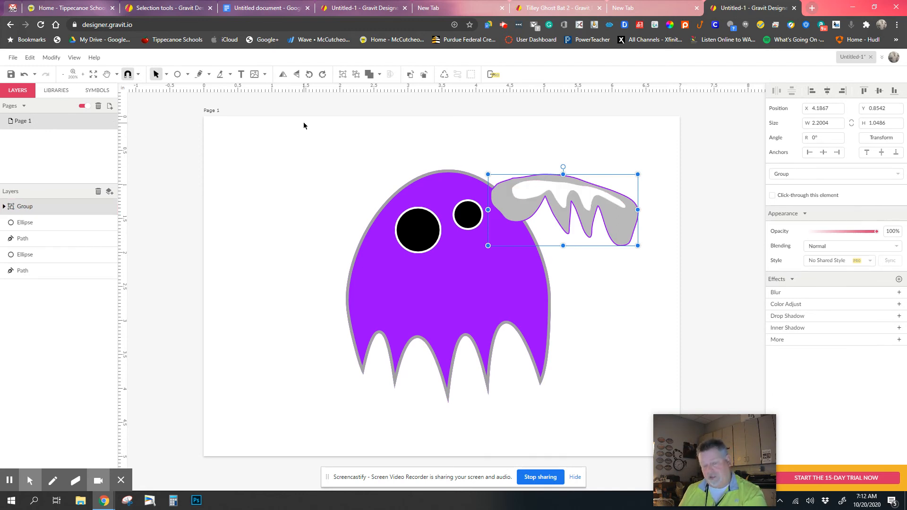
# Duplicate the wing group and move the copy below the original to about X 4.80, Y 1.67
pyautogui.hotkey('ctrl', 'z')
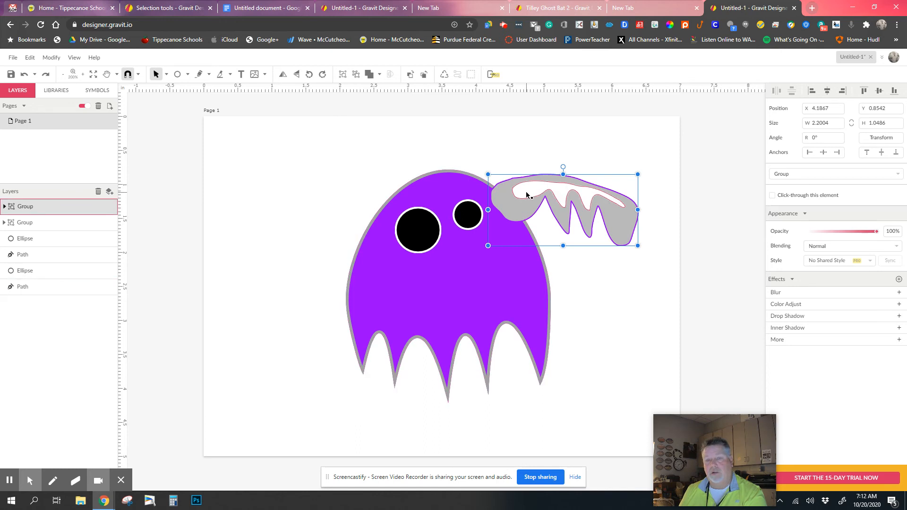
pyautogui.moveTo(526, 191); pyautogui.dragTo(568, 248)
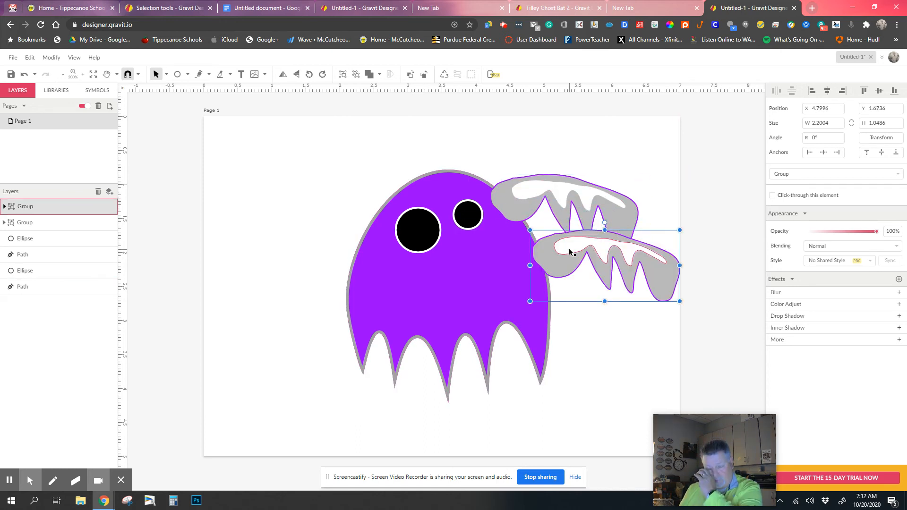
# Try flipping the wing copy horizontally, undo the flip, and move the copy onto the purple body to about X 2.24, Y 1.78
pyautogui.click(283, 75)
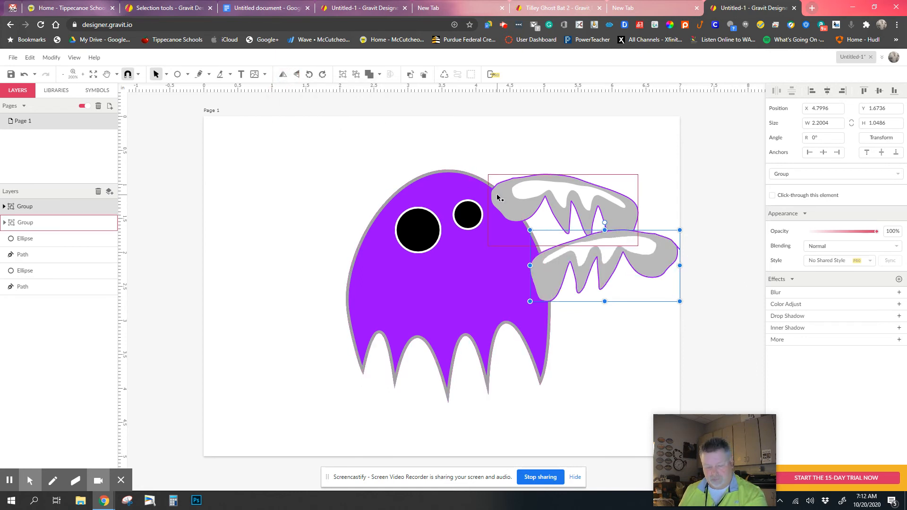
pyautogui.hotkey('ctrl', 'z')
pyautogui.click(640, 267)
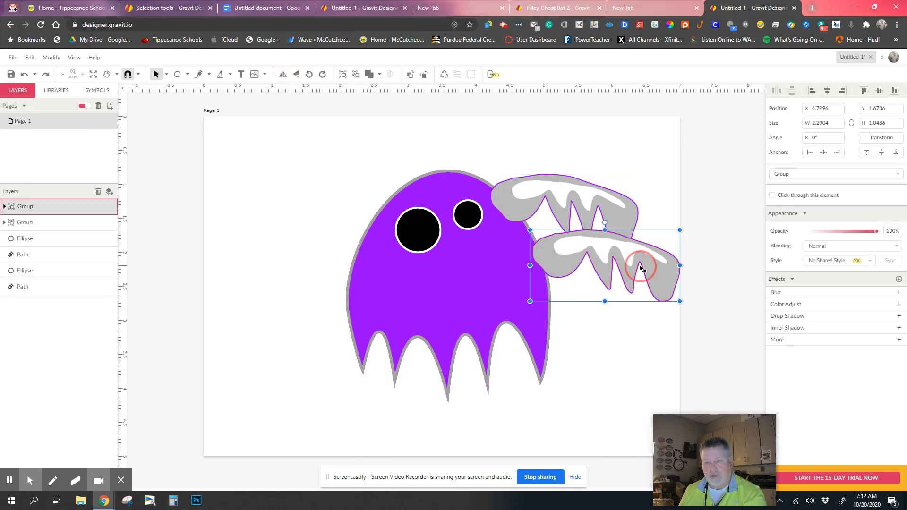
pyautogui.moveTo(640, 267); pyautogui.dragTo(466, 274)
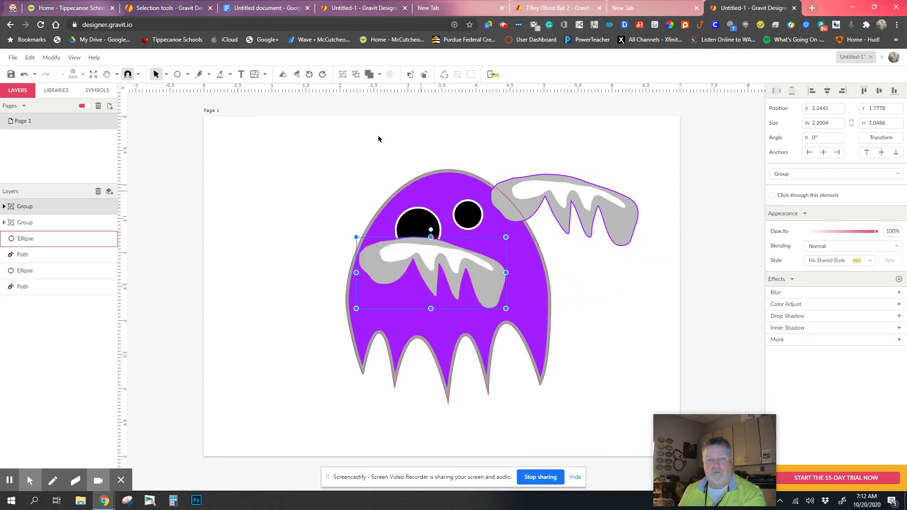
# Flip the wing copy horizontally and move it to the body's left side at about X 0.55, Y 1.05
pyautogui.click(283, 75)
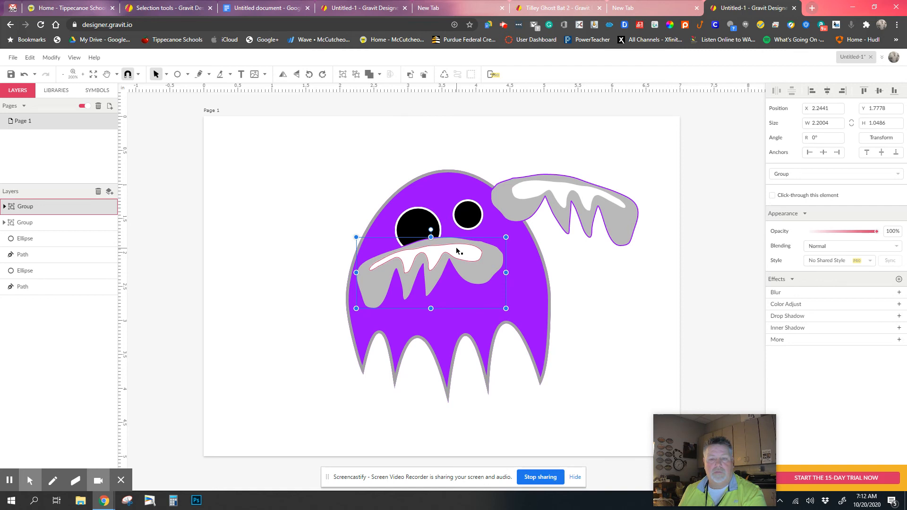
pyautogui.moveTo(476, 267); pyautogui.dragTo(369, 226)
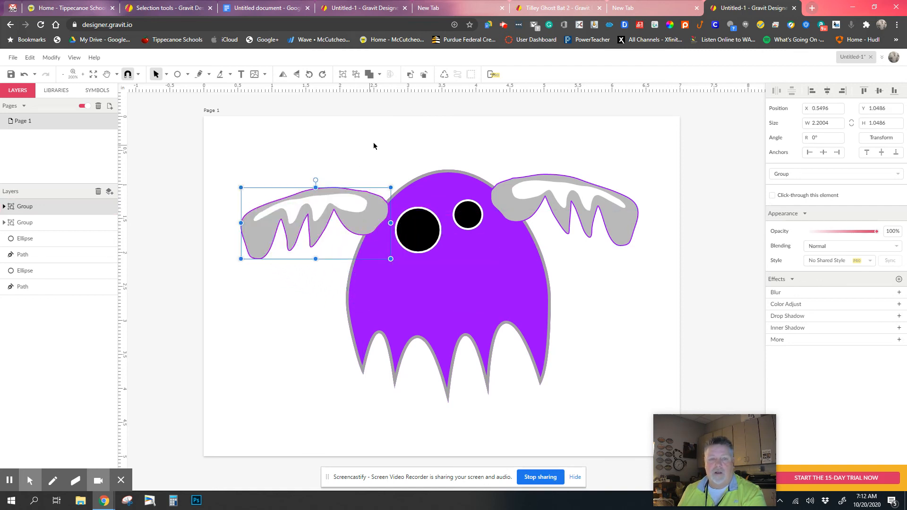
pyautogui.click(374, 143)
# Lower the right wing group to about Y 1.05, level with the left wing, and send it to the back behind the body
pyautogui.click(539, 205)
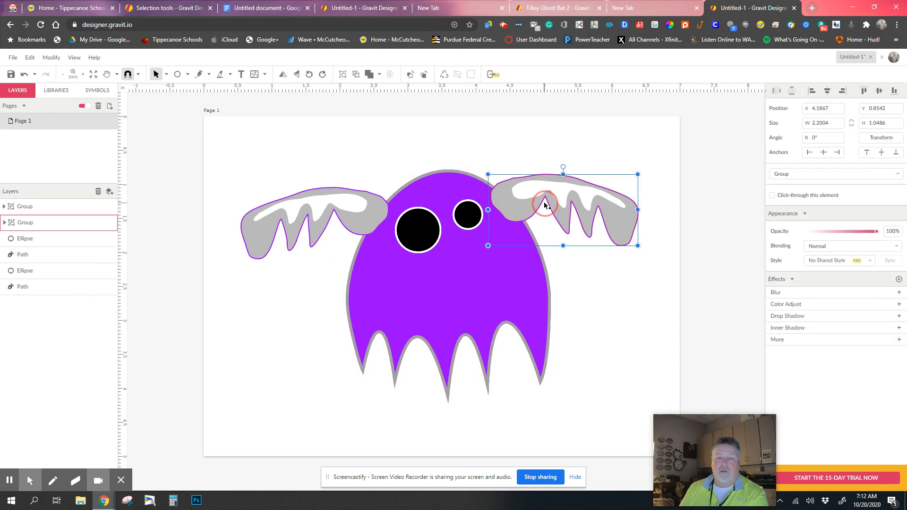
pyautogui.moveTo(535, 205); pyautogui.dragTo(534, 219)
pyautogui.rightClick(534, 218)
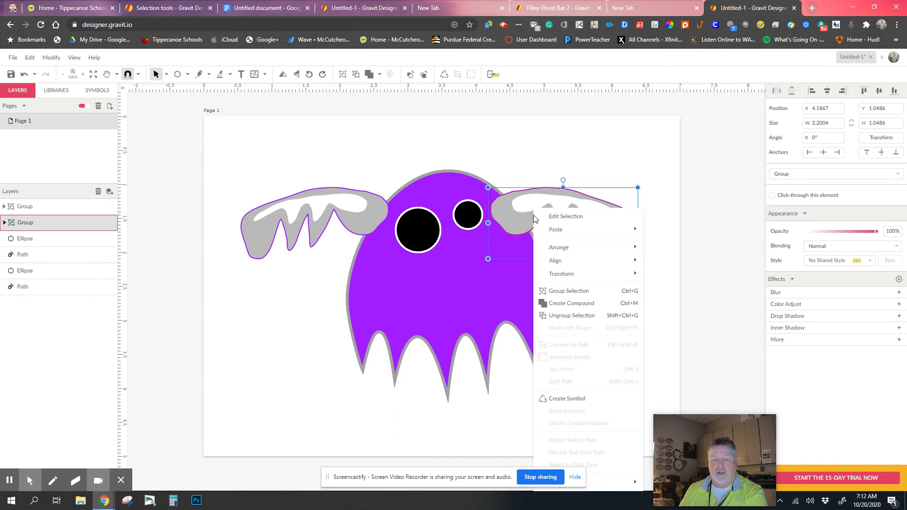
pyautogui.moveTo(549, 247)
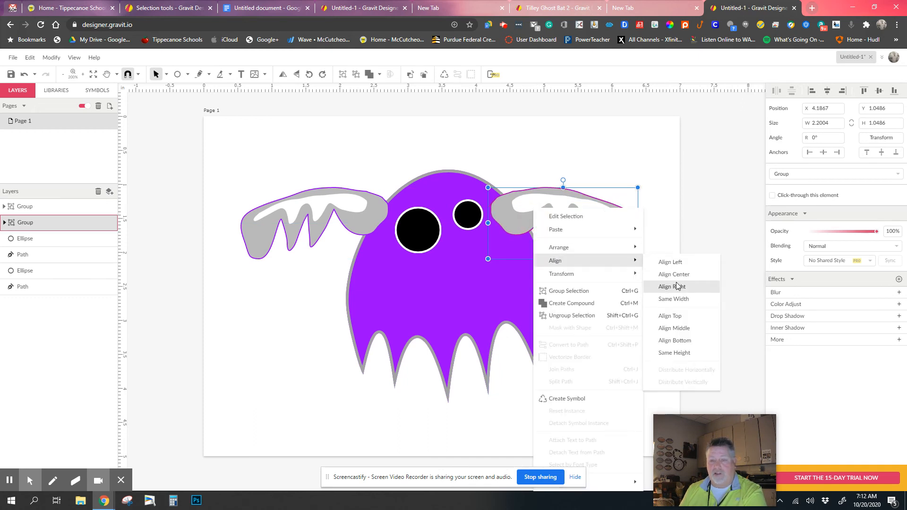
pyautogui.click(671, 285)
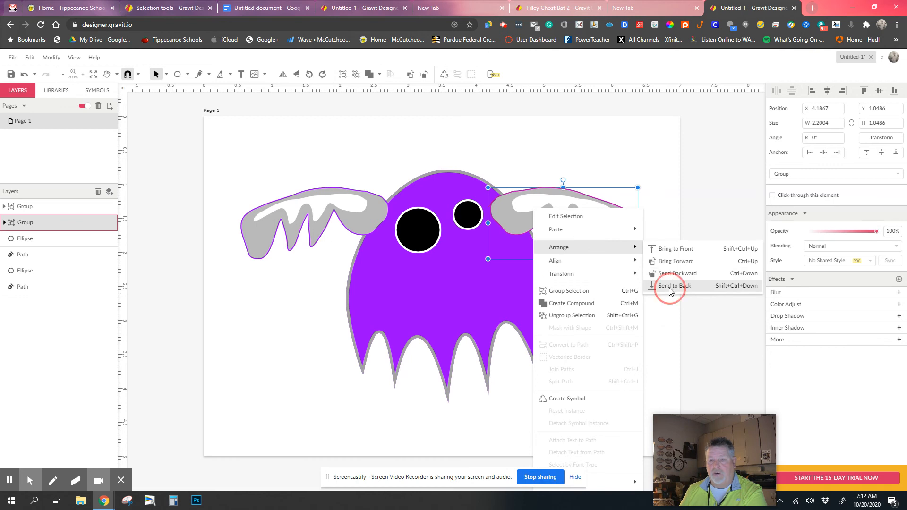
# Send the left wing group to the back so it sits behind the purple body, and deselect it
pyautogui.click(355, 221)
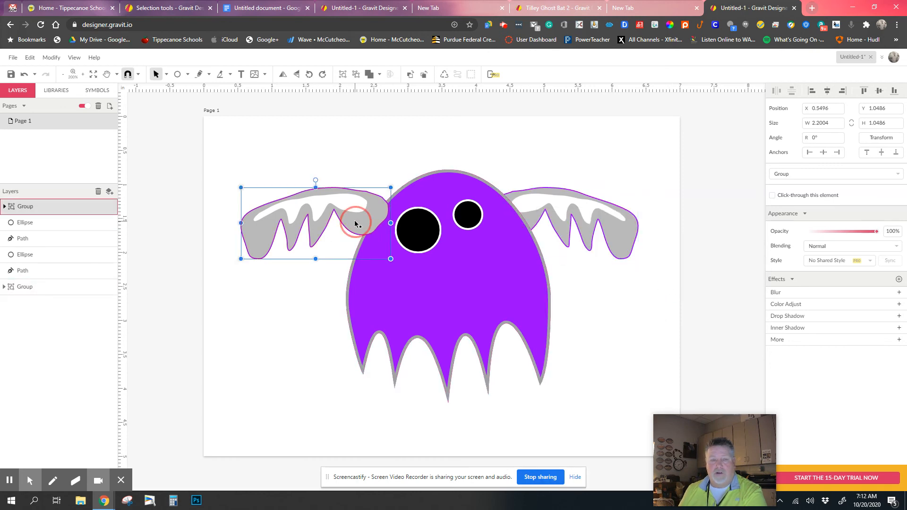
pyautogui.rightClick(355, 220)
pyautogui.moveTo(378, 262)
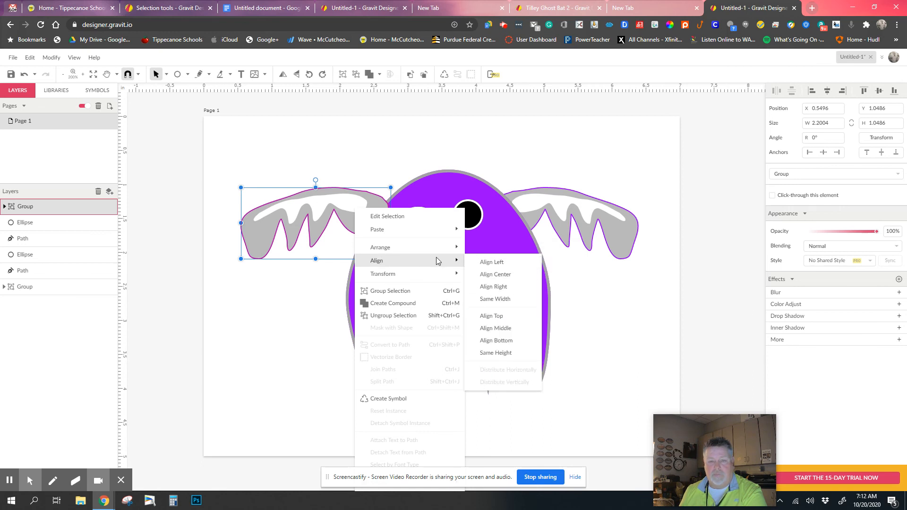
pyautogui.moveTo(437, 248)
pyautogui.click(490, 288)
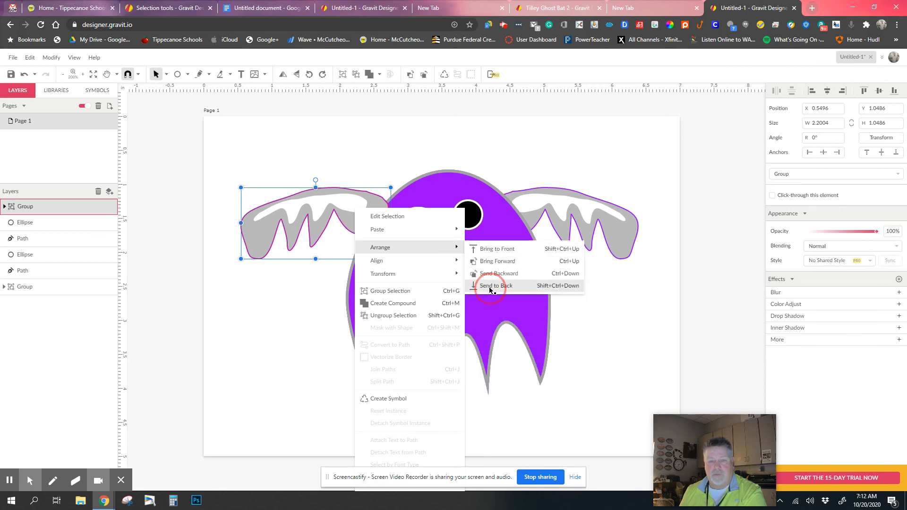
pyautogui.click(602, 308)
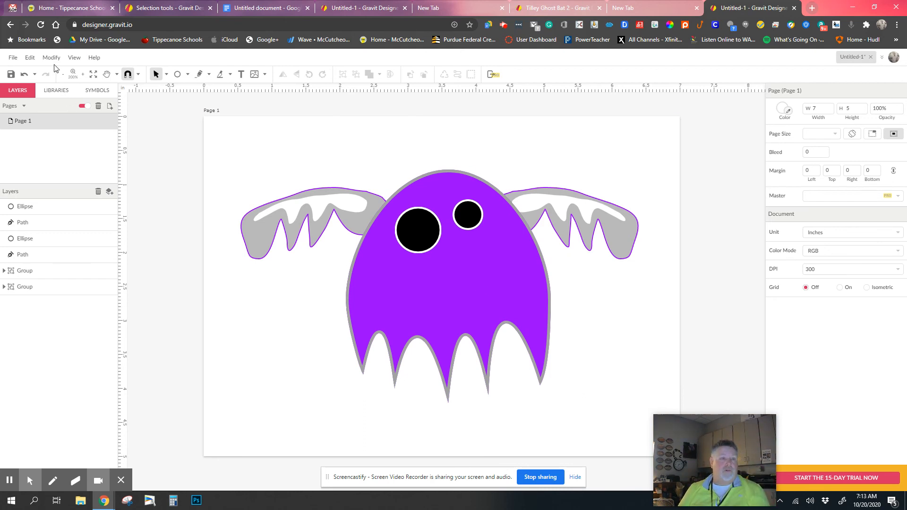
# Save the design to the cloud, named with the author's surname followed by "Bat Ghost 3"
pyautogui.click(10, 60)
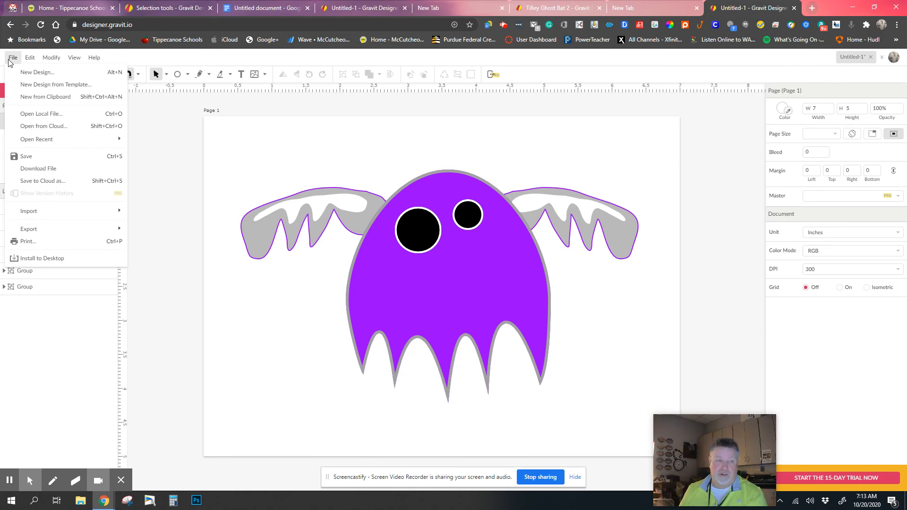
pyautogui.click(41, 180)
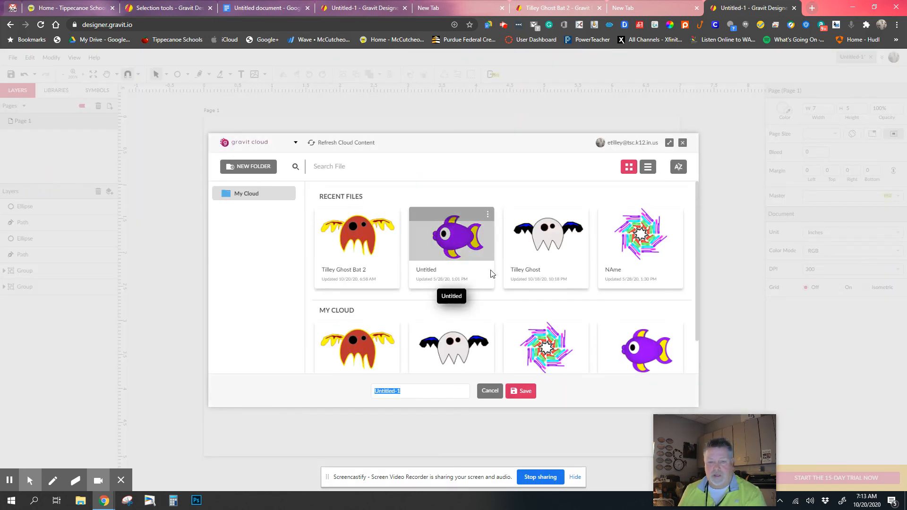
pyautogui.scroll(-1, 490, 273)
pyautogui.scroll(1, 490, 270)
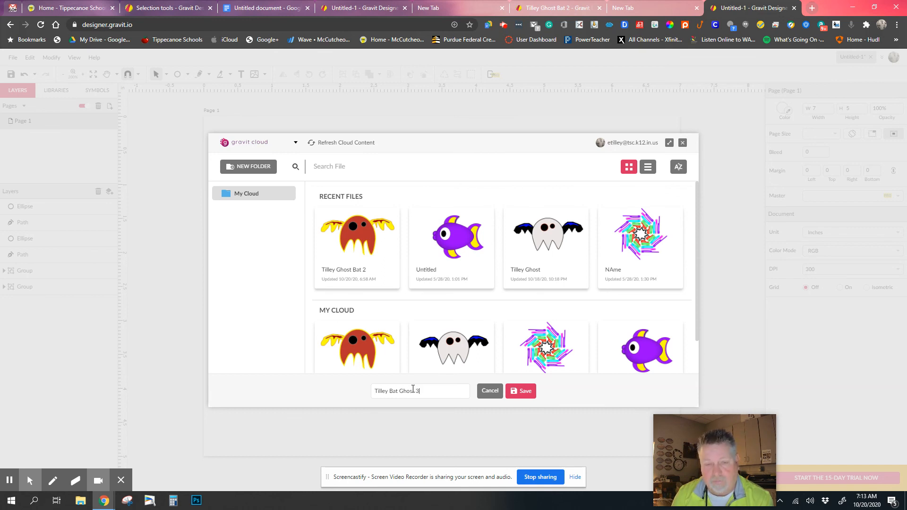
pyautogui.click(519, 395)
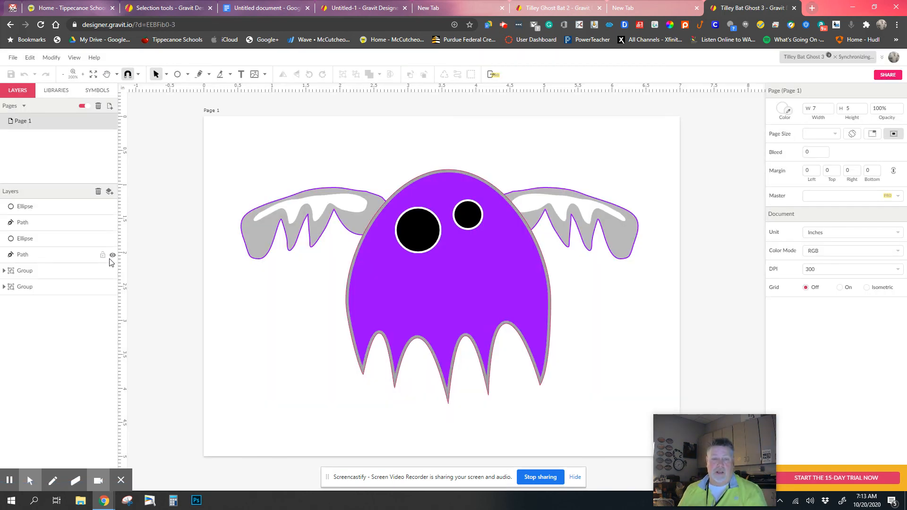
# Export the design as a JPEG image to the Desktop, keeping the suggested file name
pyautogui.click(14, 59)
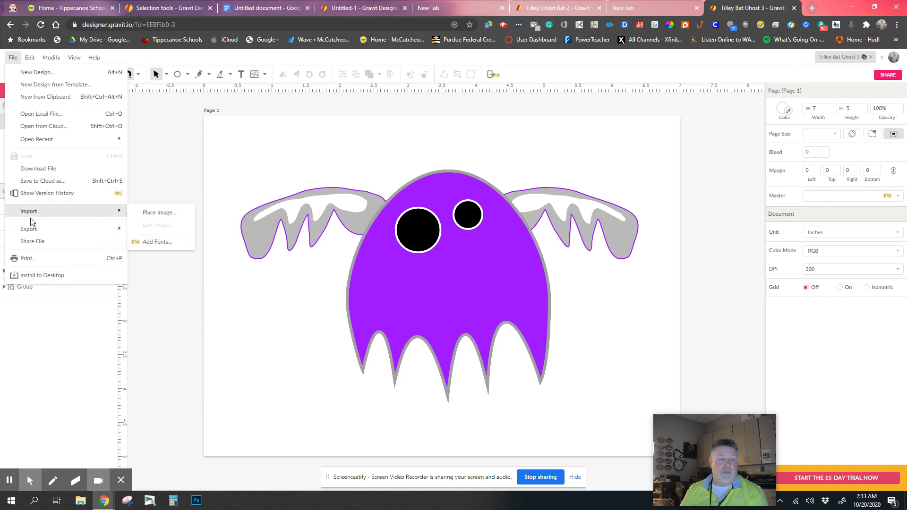
pyautogui.moveTo(104, 235)
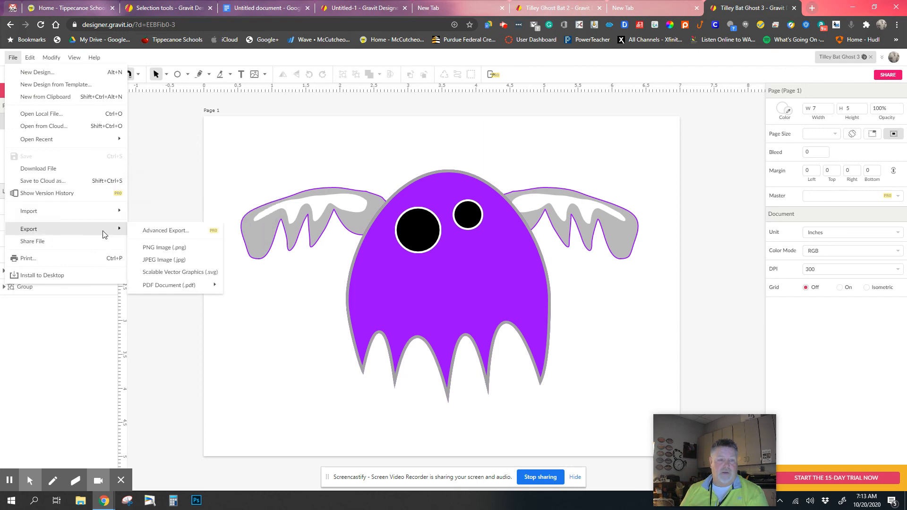
pyautogui.click(164, 260)
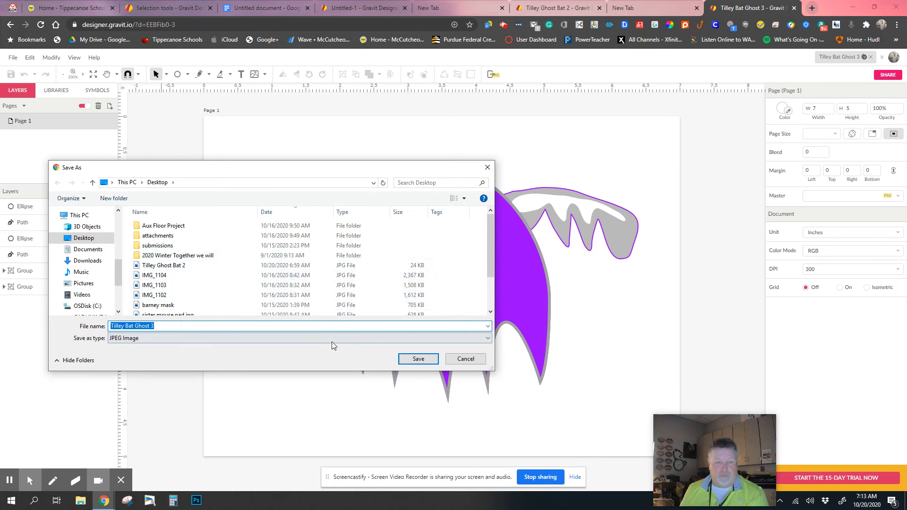
pyautogui.click(419, 359)
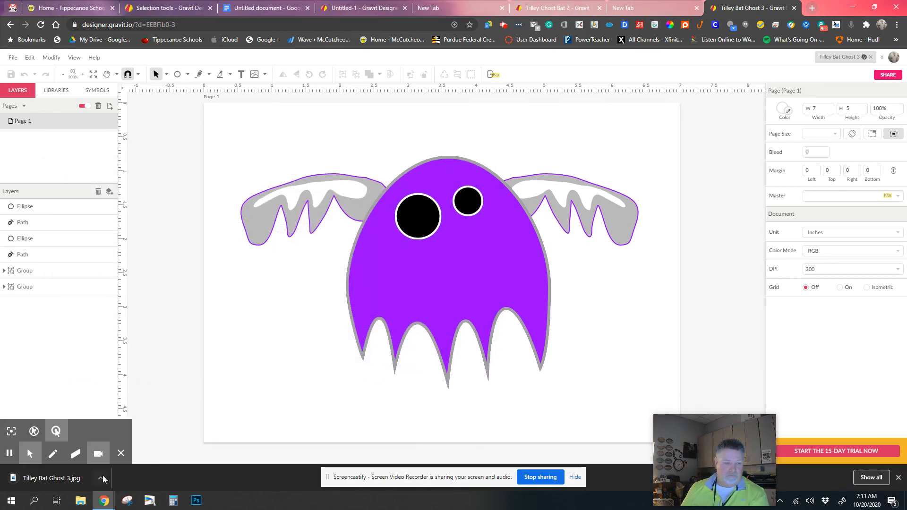
# Open the downloaded JPEG to check the exported ghost bat, and close the image viewer
pyautogui.click(101, 478)
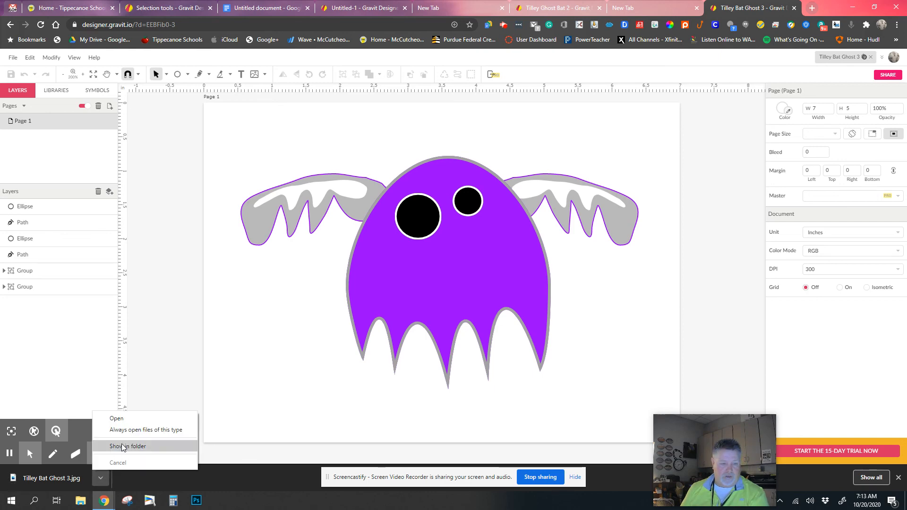
pyautogui.click(116, 418)
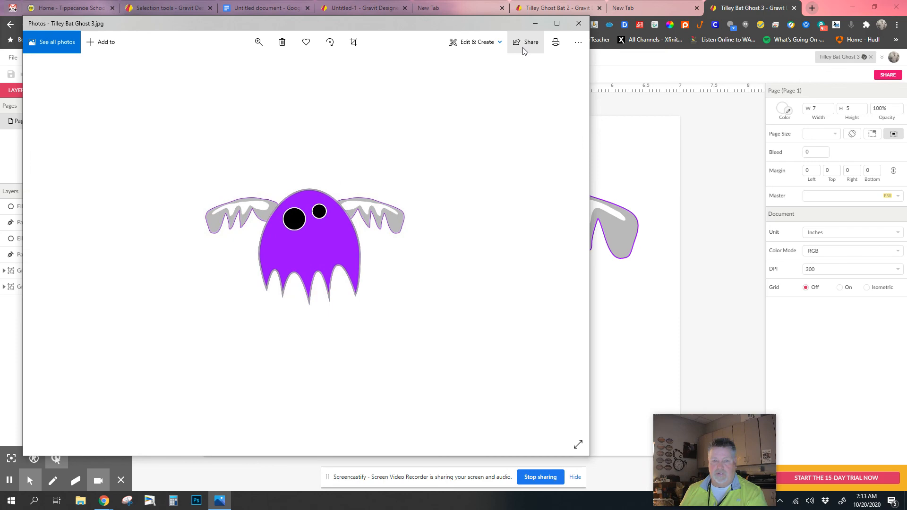
pyautogui.click(579, 23)
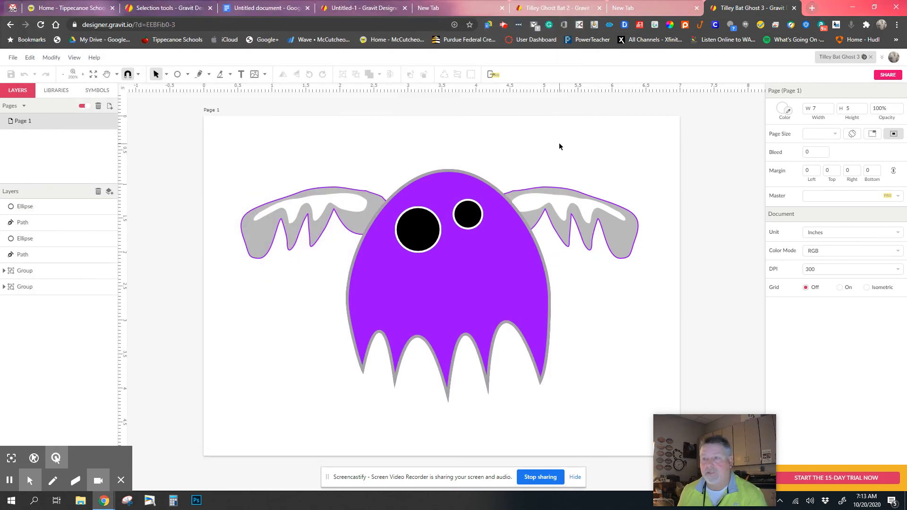